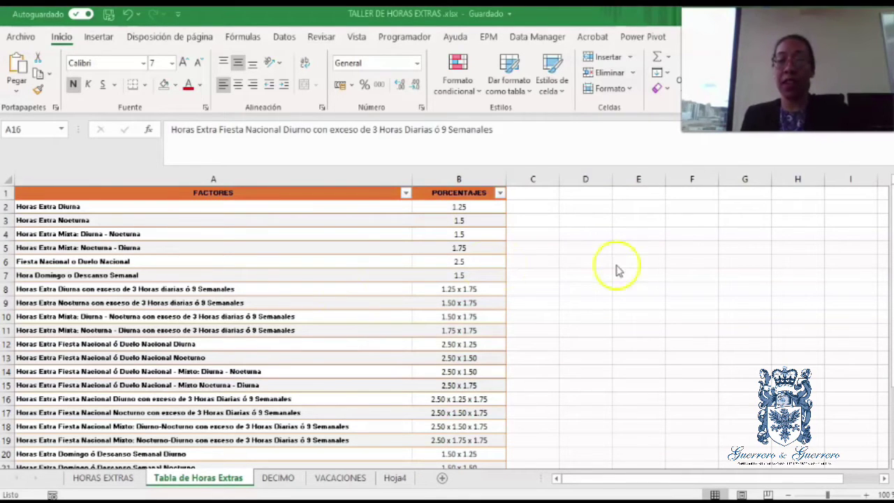
Step: Review the percentages for daytime, night-time and both mixed overtime types in the factors table
{"action": "left_click", "coordinate": [263, 267]}
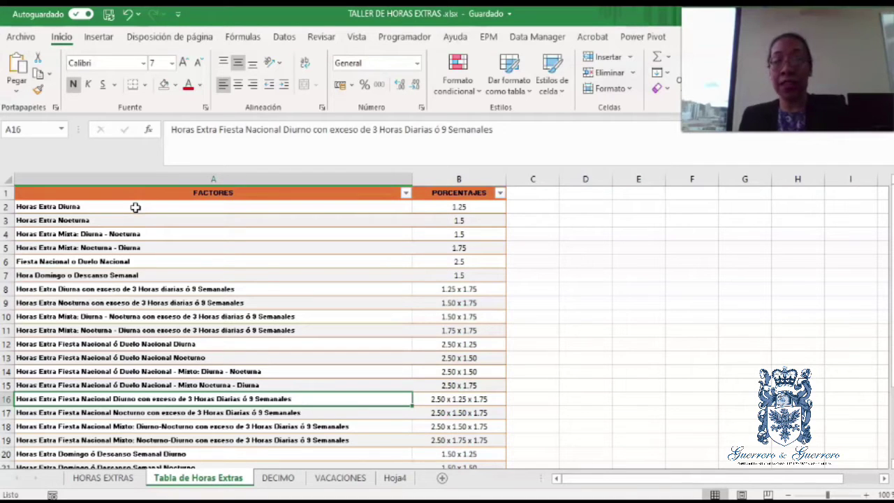
{"action": "left_click", "coordinate": [431, 206]}
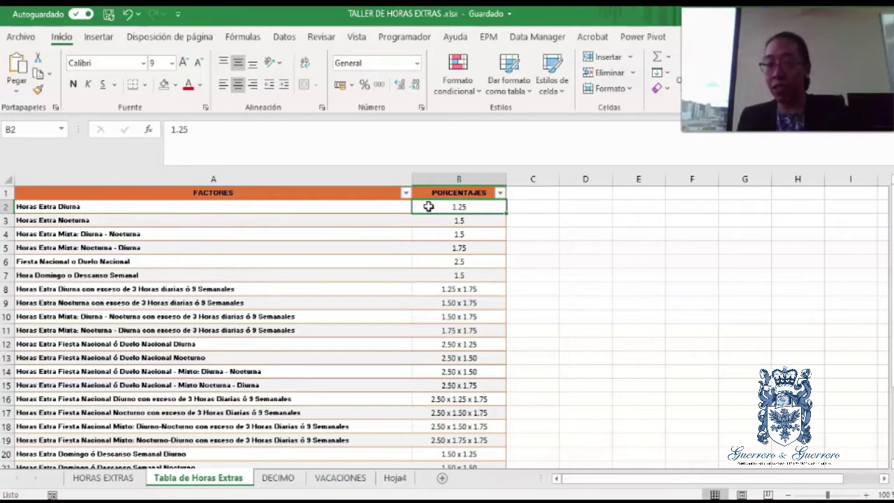
{"action": "left_click", "coordinate": [119, 221]}
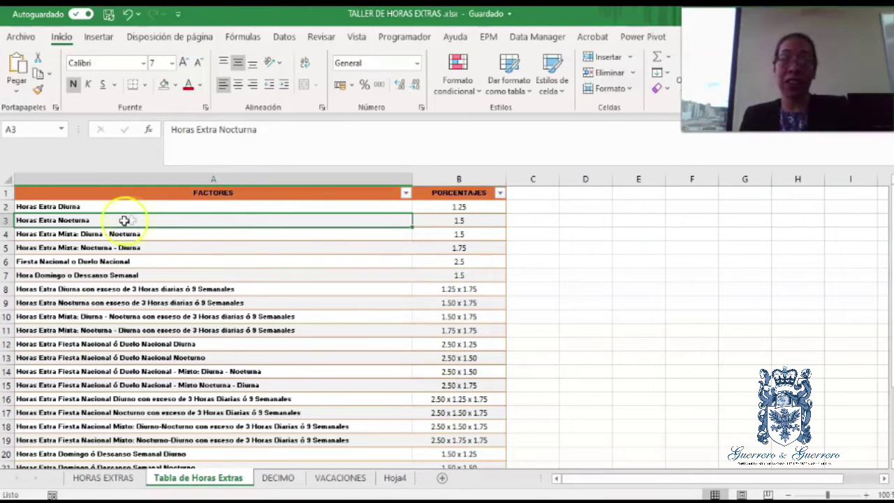
{"action": "left_click", "coordinate": [491, 220]}
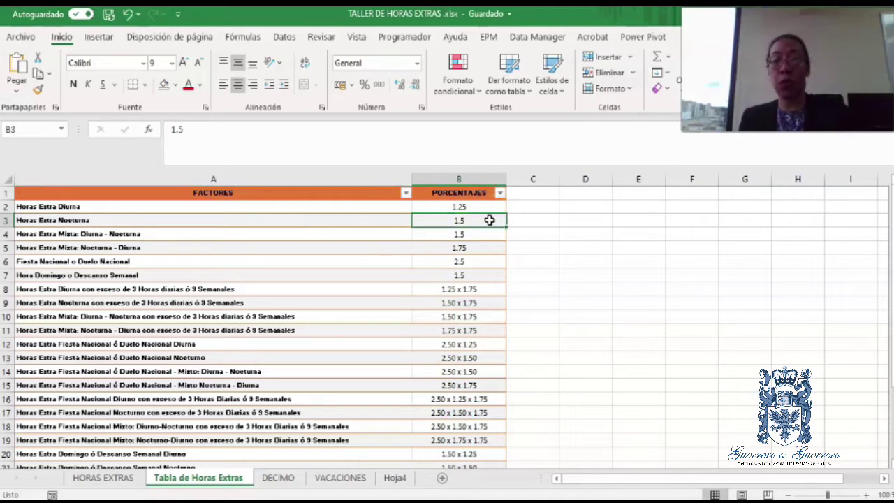
{"action": "left_click", "coordinate": [115, 234]}
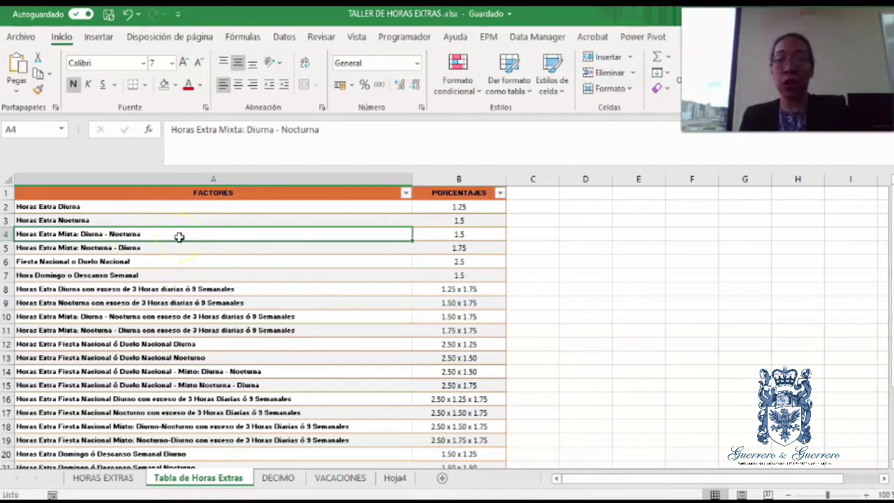
{"action": "left_click", "coordinate": [469, 233]}
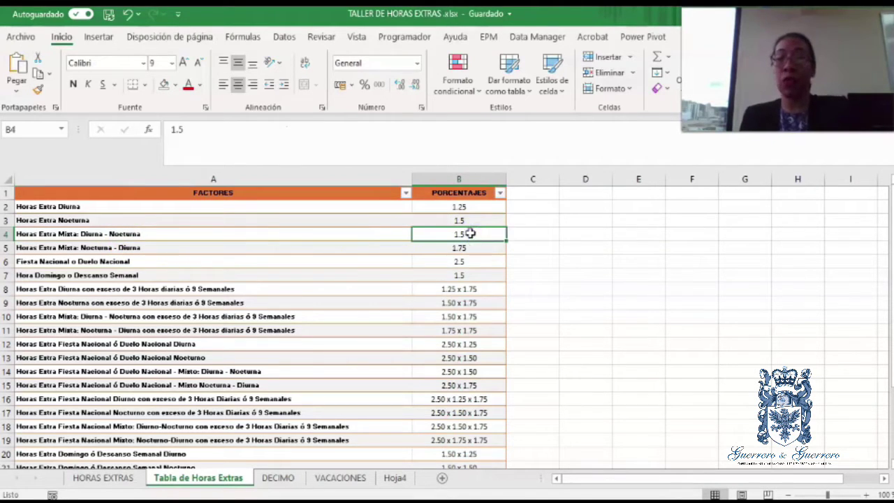
{"action": "left_click", "coordinate": [139, 248]}
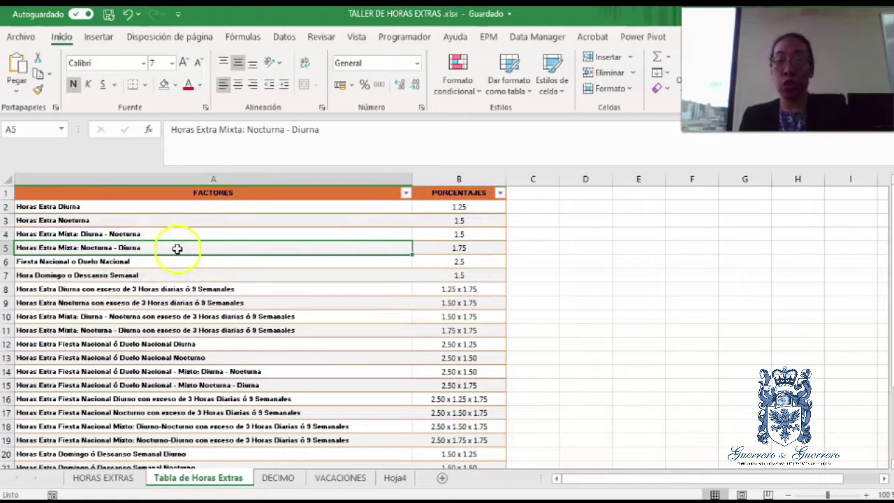
{"action": "left_click", "coordinate": [480, 248]}
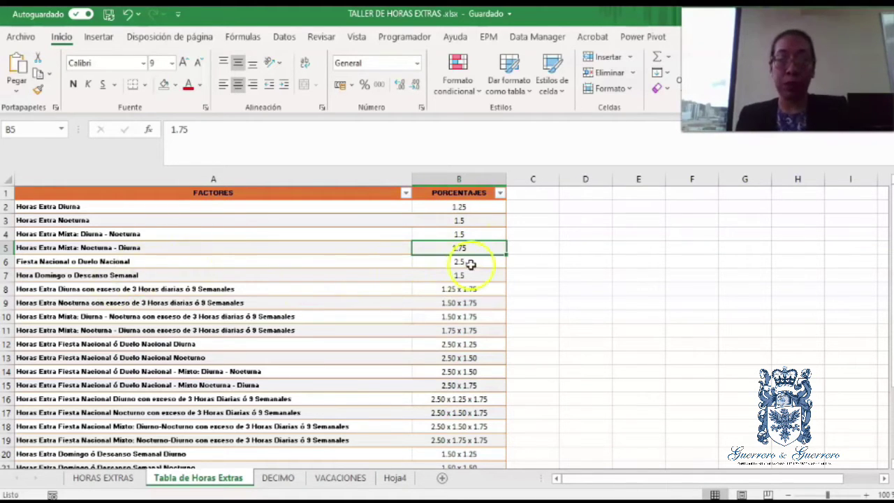
Step: Examine the percentages for Fiesta Nacional o Duelo Nacional and for Hora Domingo o Descanso Semanal
{"action": "left_click", "coordinate": [379, 264]}
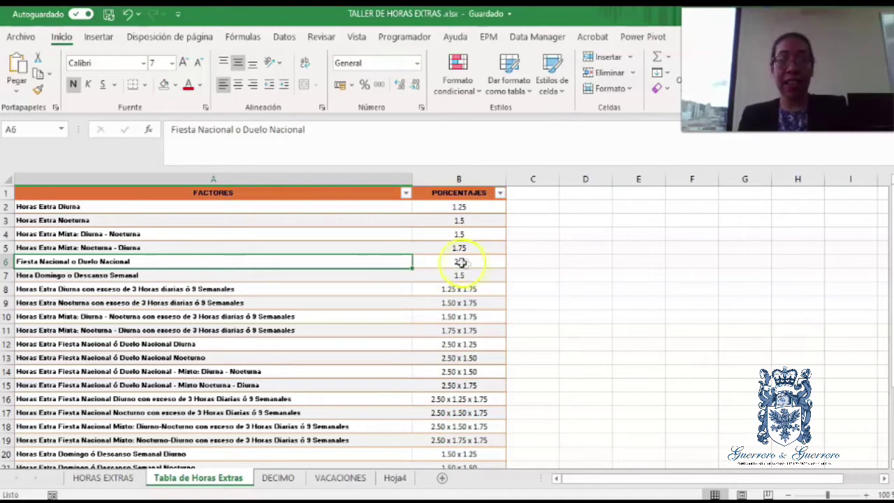
{"action": "left_click", "coordinate": [433, 261]}
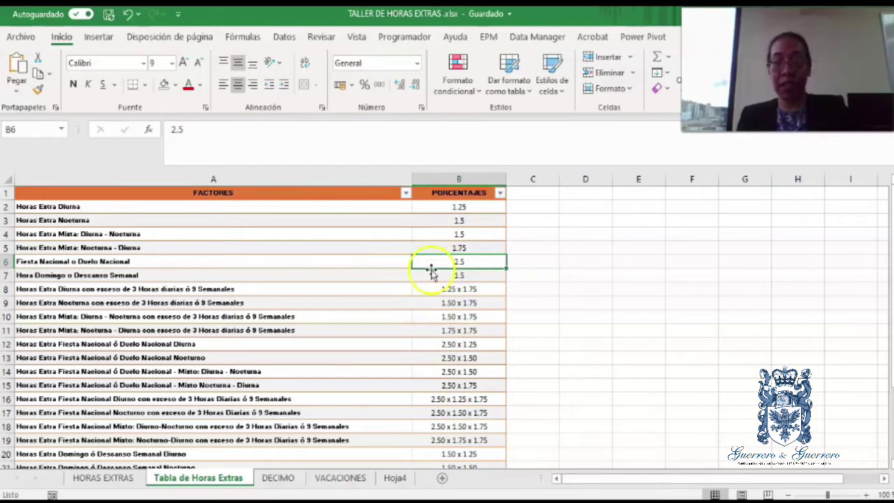
{"action": "left_click", "coordinate": [367, 263]}
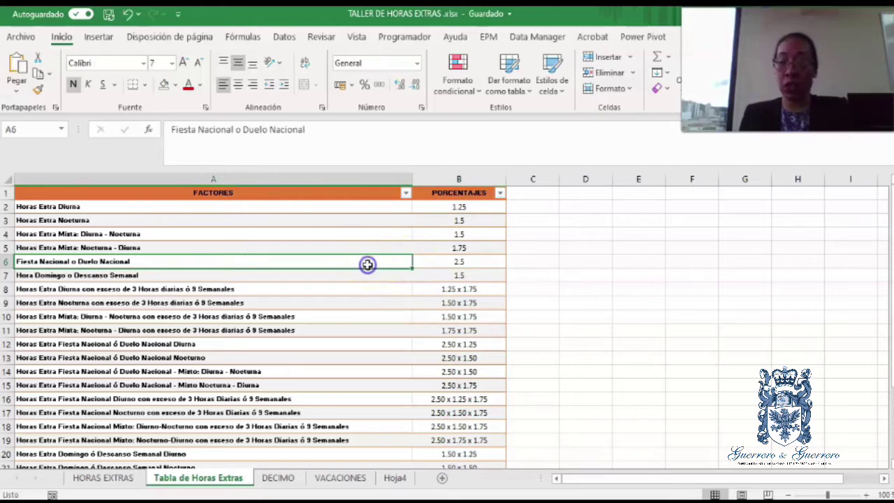
{"action": "left_click", "coordinate": [126, 274]}
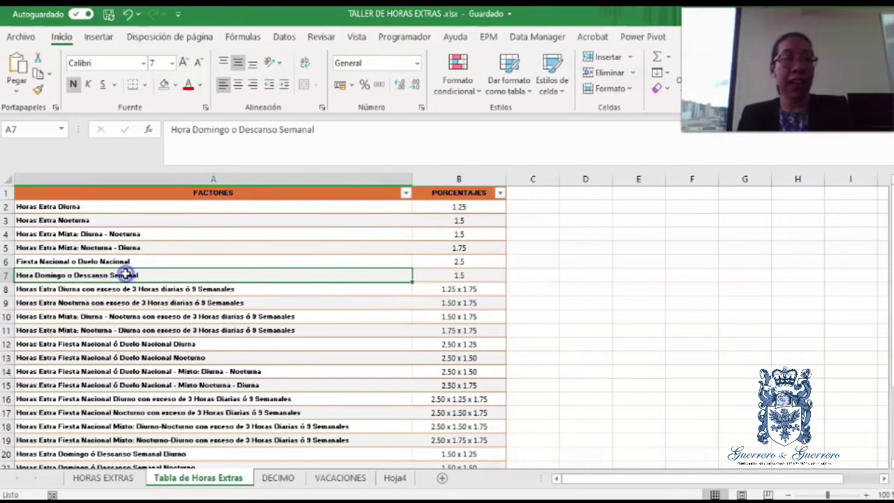
{"action": "left_click", "coordinate": [487, 277]}
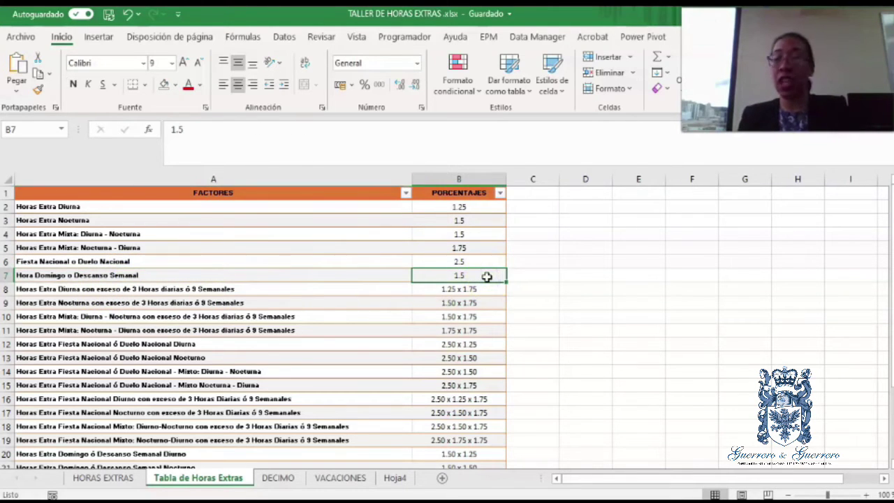
{"action": "left_click", "coordinate": [485, 276]}
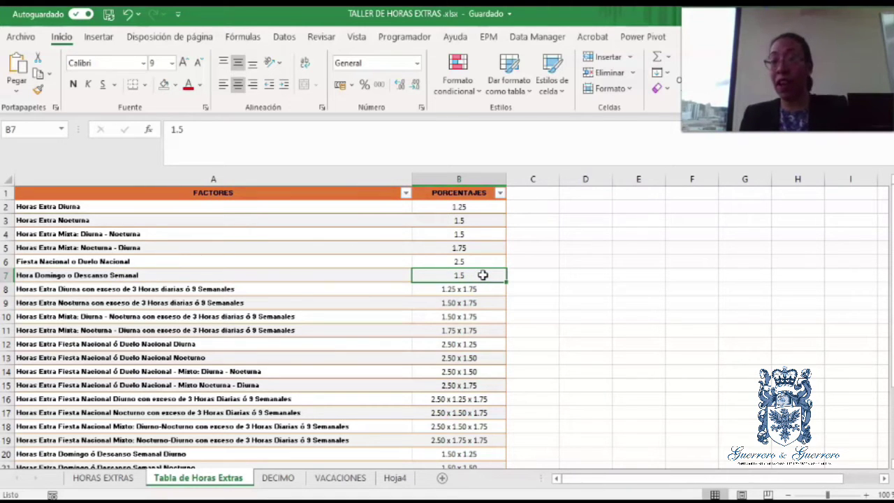
Step: Examine the factor for daytime overtime exceeding 3 hours daily or 9 weekly and its combined percentage
{"action": "left_click", "coordinate": [361, 299]}
{"action": "left_click", "coordinate": [355, 287]}
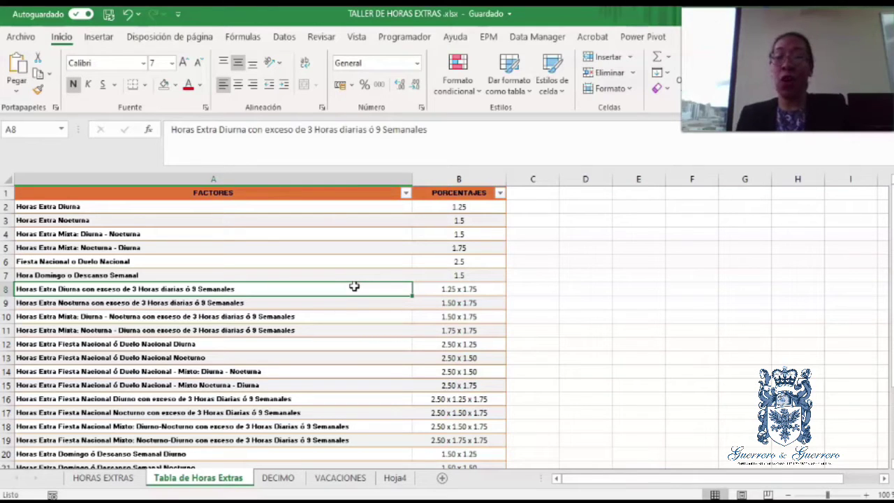
{"action": "left_click", "coordinate": [354, 282]}
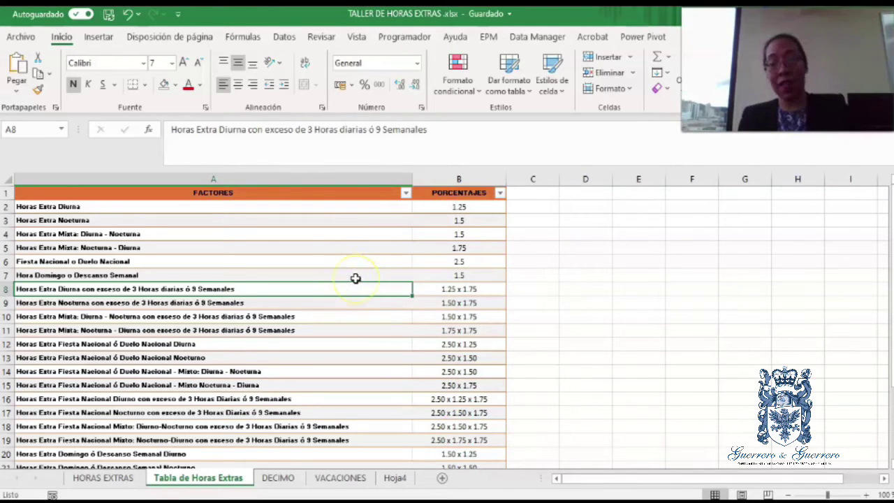
{"action": "left_click", "coordinate": [335, 286]}
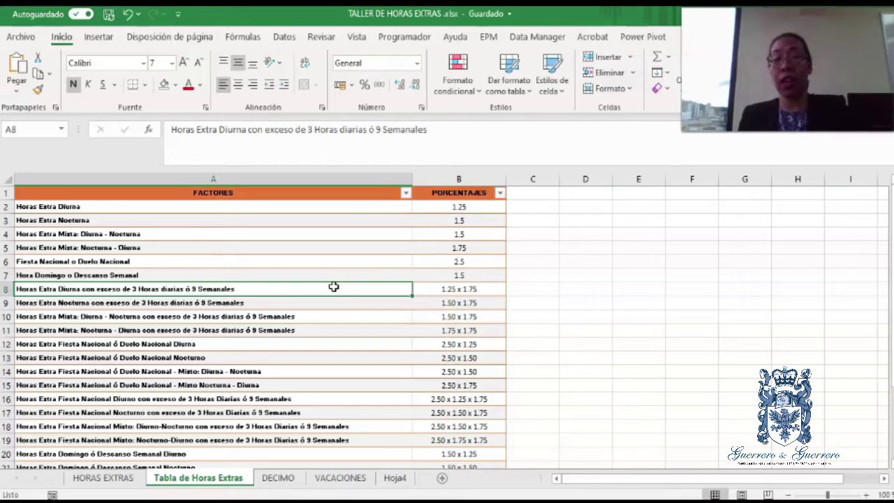
{"action": "left_click", "coordinate": [473, 292]}
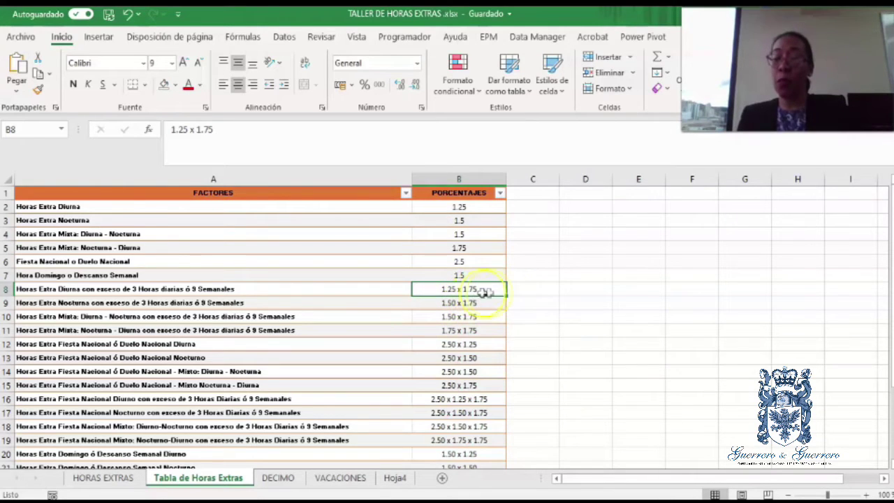
Step: Calculate the combined factor for daytime overtime with excess hours in C8 using the formula =1.25*1.75
{"action": "left_click", "coordinate": [518, 290]}
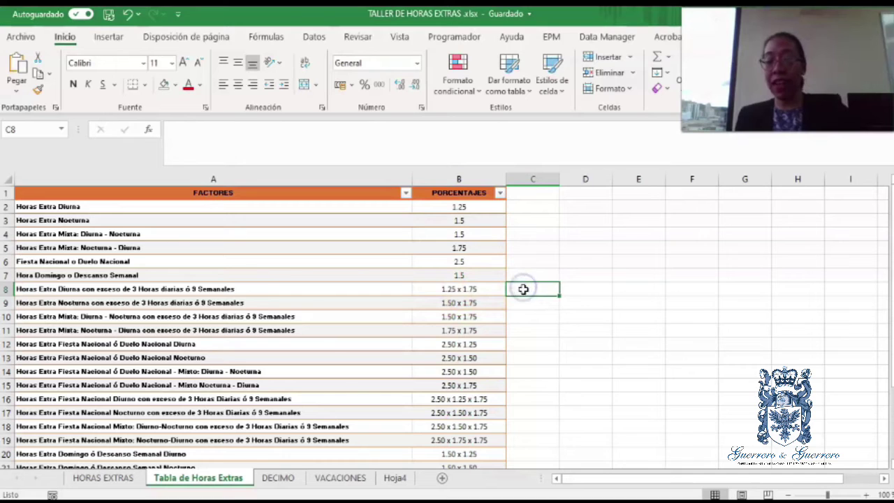
{"action": "type", "text": "=1.25*17"}
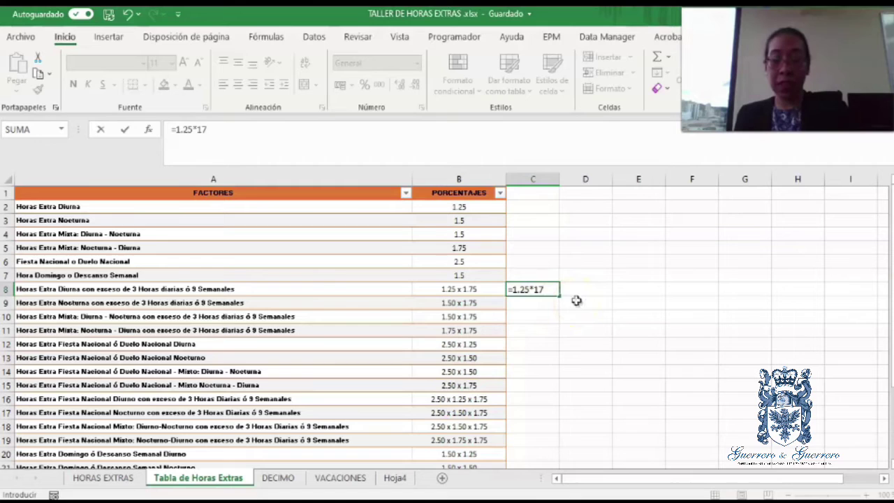
{"action": "key", "text": "BackSpace"}
{"action": "type", "text": ".75"}
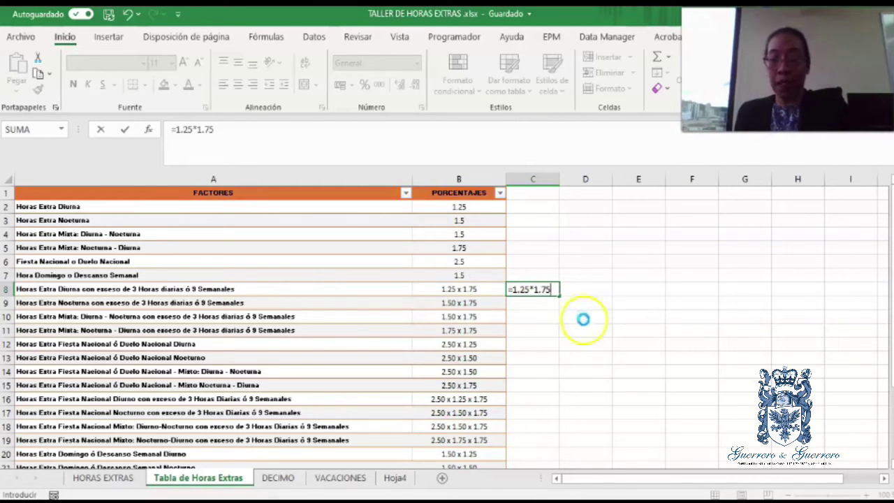
{"action": "key", "text": "Return"}
{"action": "left_click", "coordinate": [572, 250]}
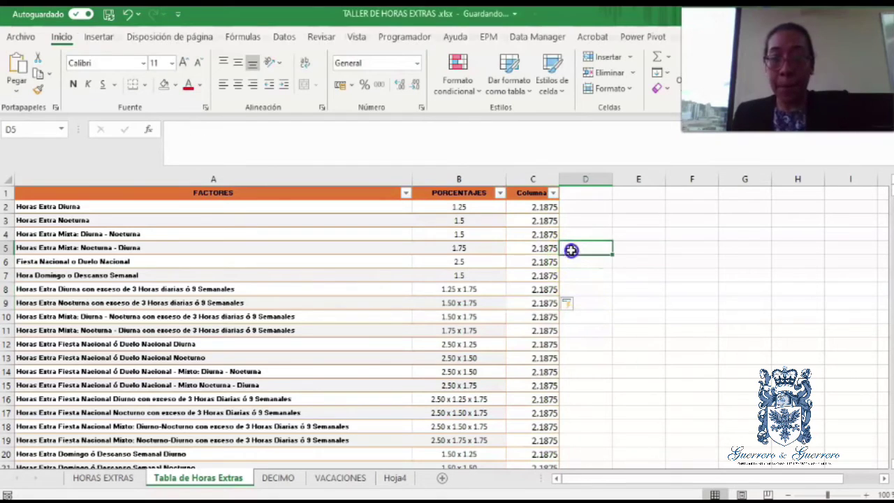
Step: Inspect the formula in C8 and compare it with the factor and percentage in the same row
{"action": "left_click", "coordinate": [543, 292]}
{"action": "double_click", "coordinate": [545, 290]}
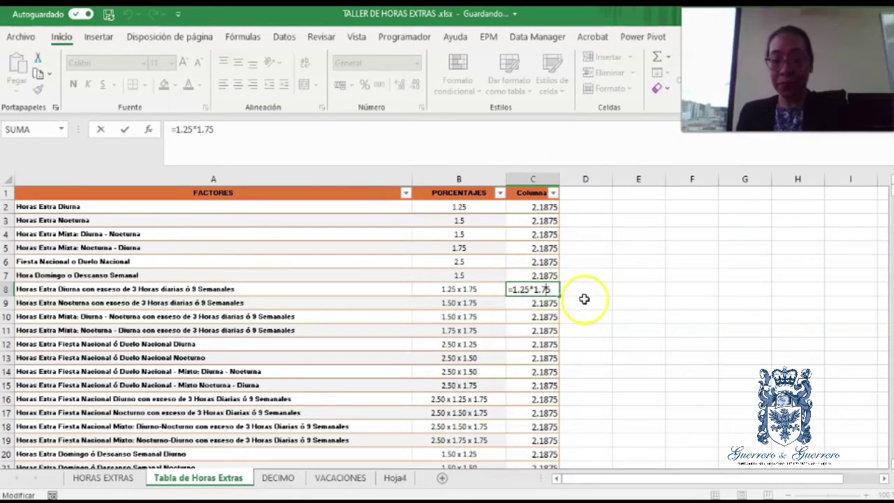
{"action": "key", "text": "Escape"}
{"action": "left_click_drag", "start_coordinate": [528, 290], "coordinate": [172, 292]}
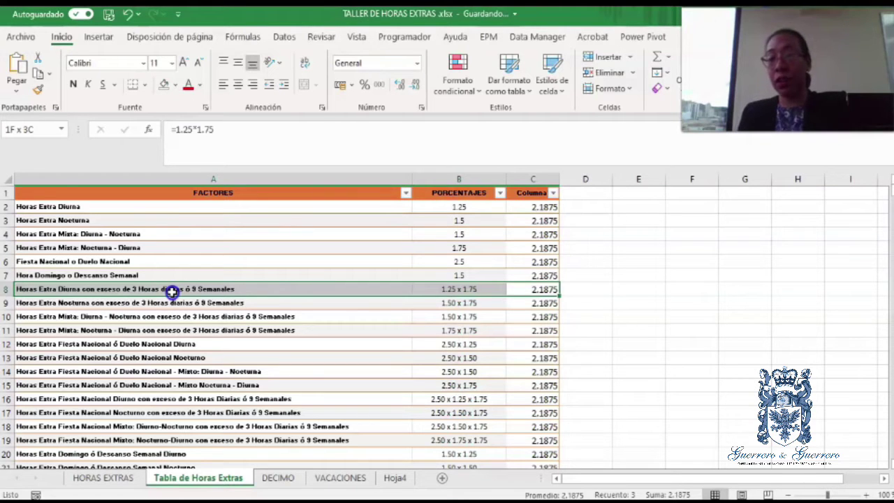
{"action": "left_click", "coordinate": [575, 287]}
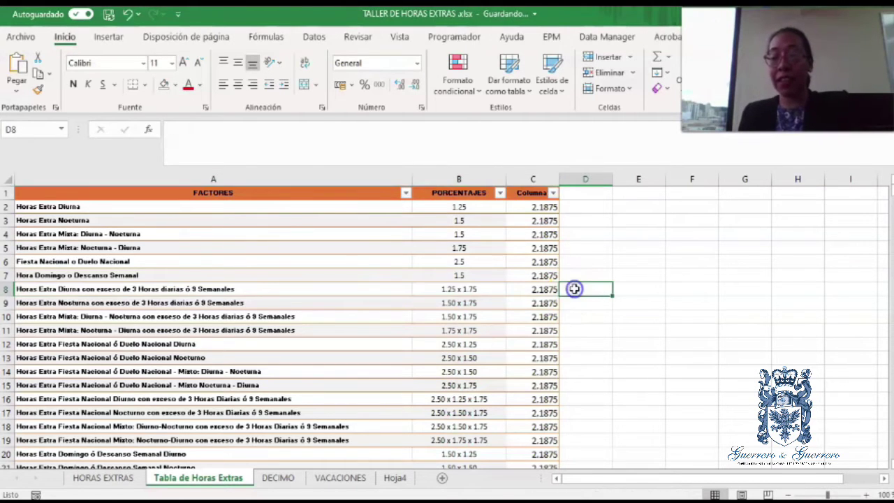
Step: Clear the calculated results in C8 and the rest of column C
{"action": "left_click", "coordinate": [533, 289]}
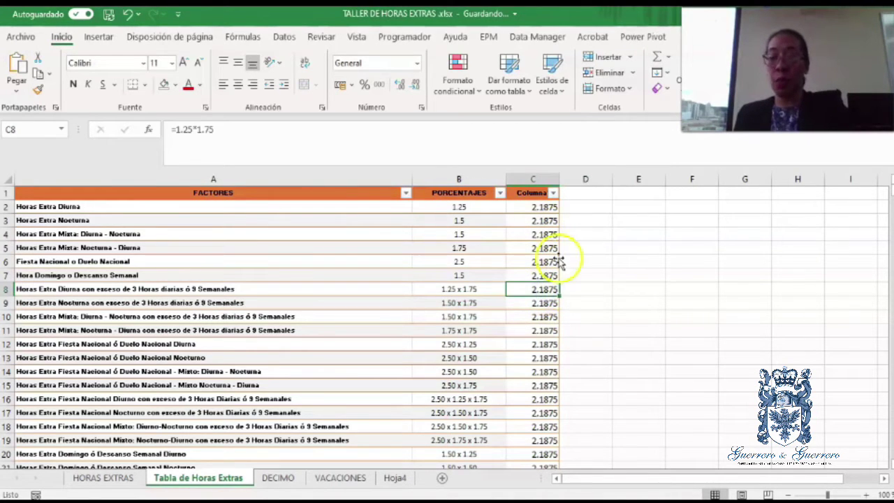
{"action": "left_click", "coordinate": [543, 207]}
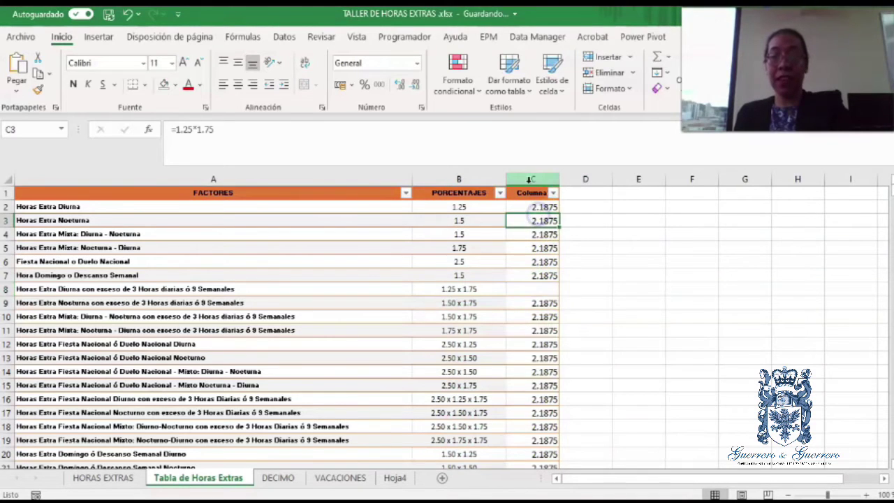
{"action": "left_click", "coordinate": [529, 181]}
{"action": "key", "text": "Delete"}
{"action": "left_click", "coordinate": [591, 262]}
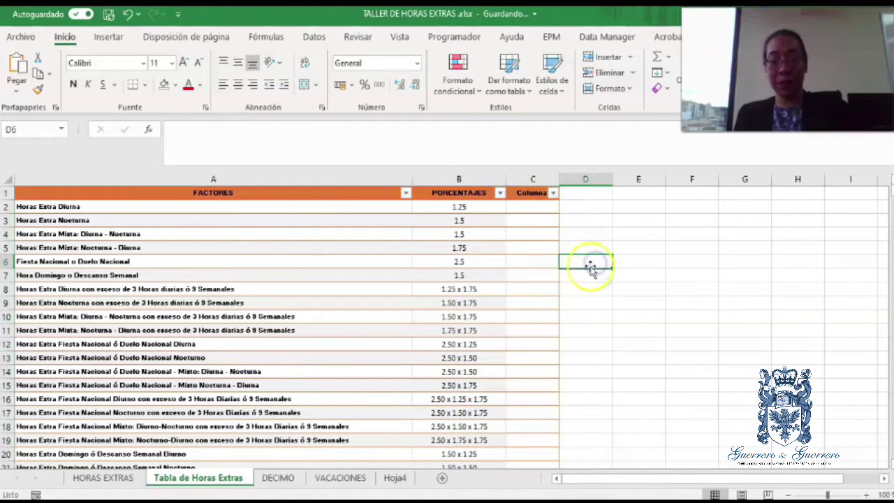
Step: Review the remaining combined percentages for excess-hour, national holiday and Sunday or weekly rest day overtime down to the last factor
{"action": "left_click", "coordinate": [574, 303]}
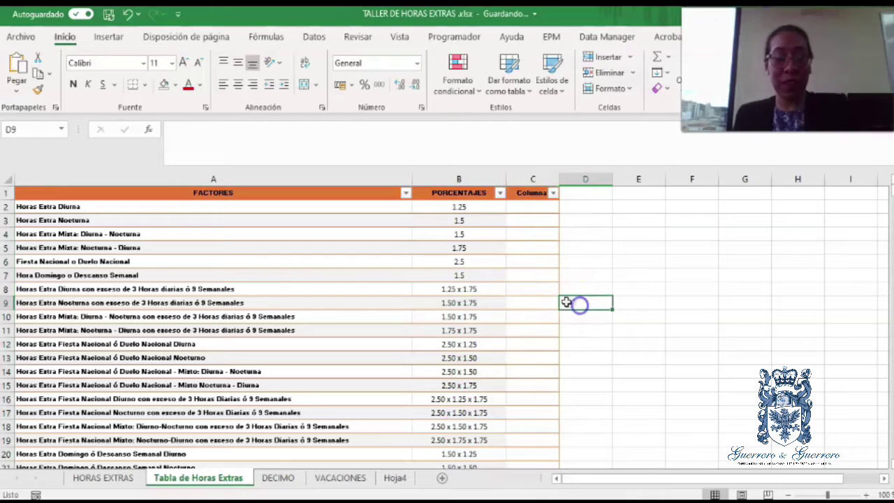
{"action": "left_click", "coordinate": [475, 304]}
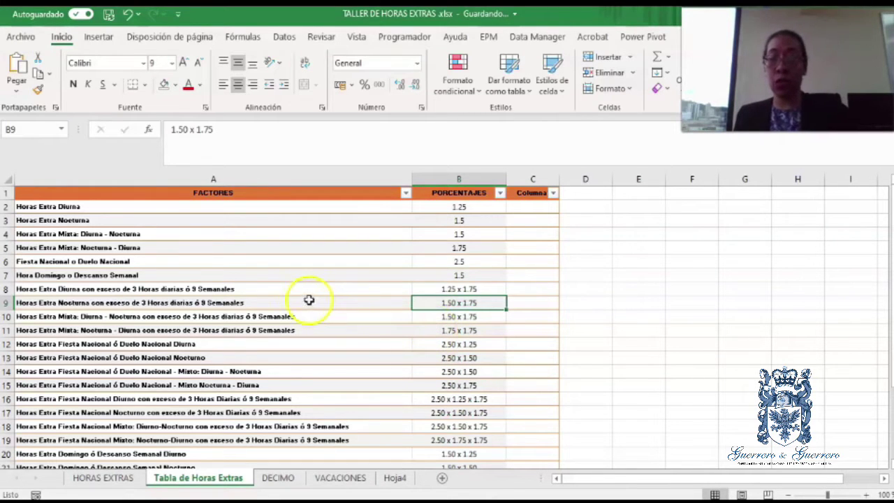
{"action": "left_click", "coordinate": [487, 319]}
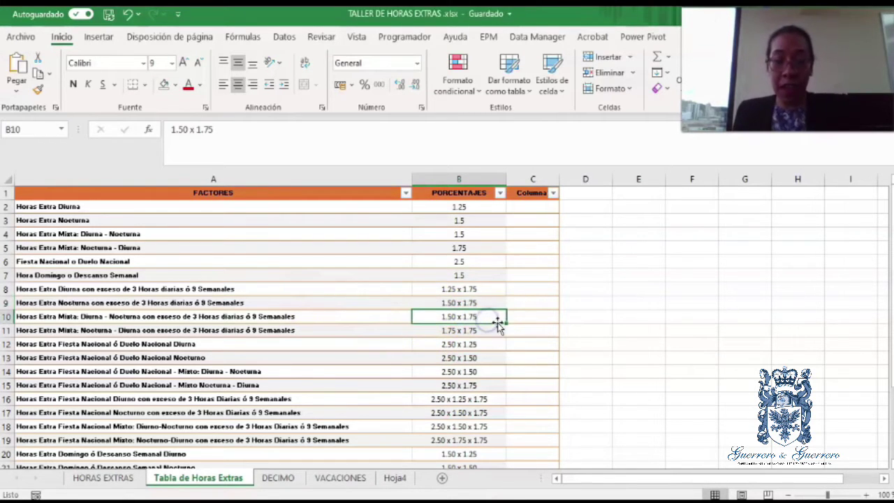
{"action": "left_click", "coordinate": [484, 345]}
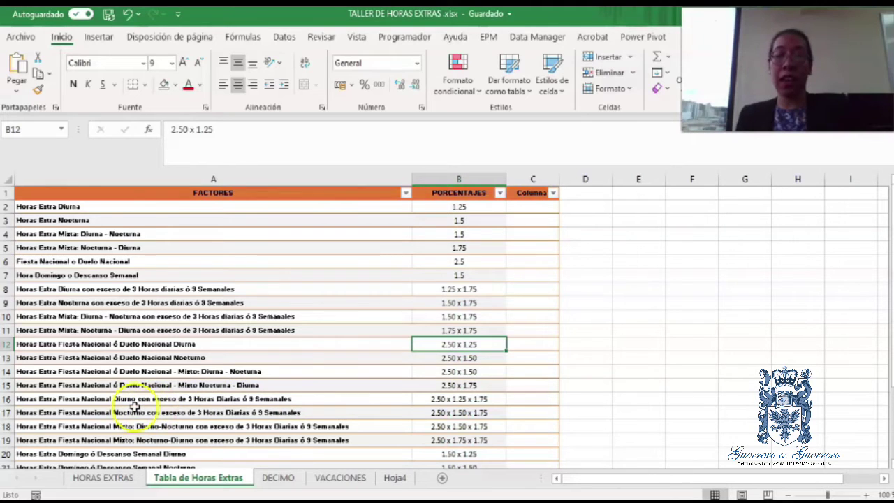
{"action": "scroll", "coordinate": [136, 412], "scroll_direction": "down", "scroll_amount": 1}
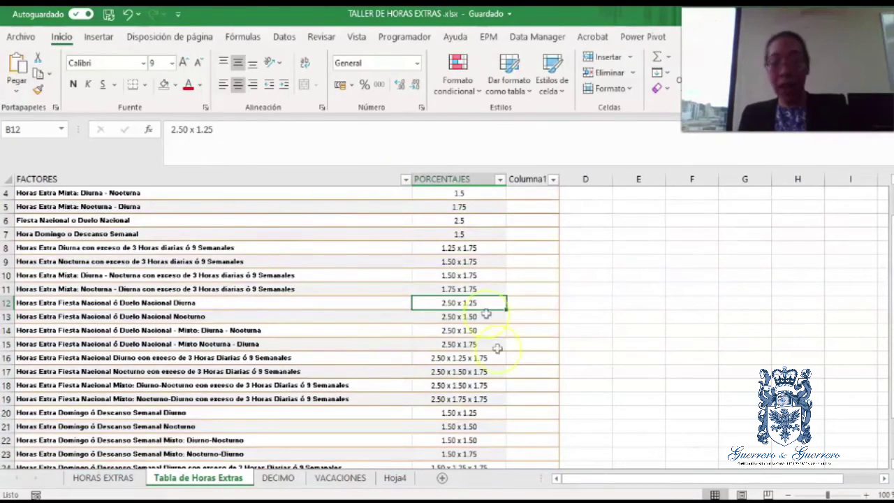
{"action": "scroll", "coordinate": [497, 348], "scroll_direction": "down", "scroll_amount": 1}
{"action": "scroll", "coordinate": [545, 352], "scroll_direction": "down", "scroll_amount": 1}
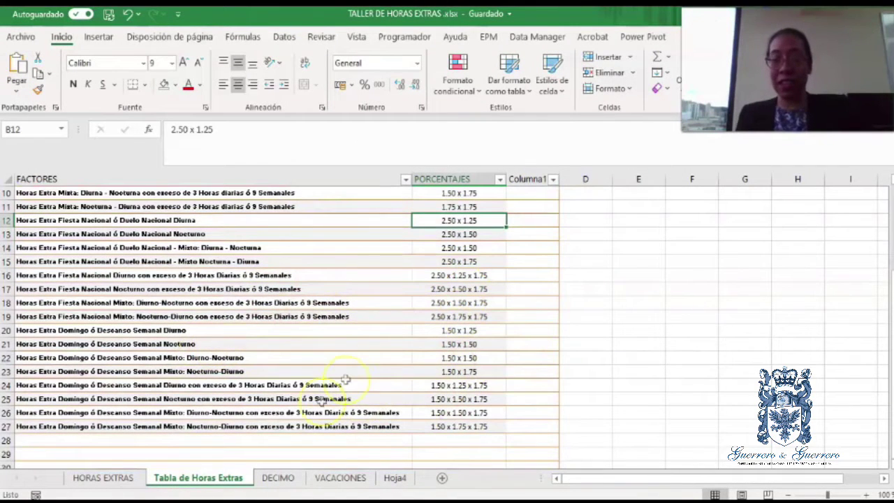
Step: Open the HORAS EXTRAS worksheet and select cell E4 beside the salary table
{"action": "left_click", "coordinate": [116, 482]}
{"action": "left_click", "coordinate": [417, 240]}
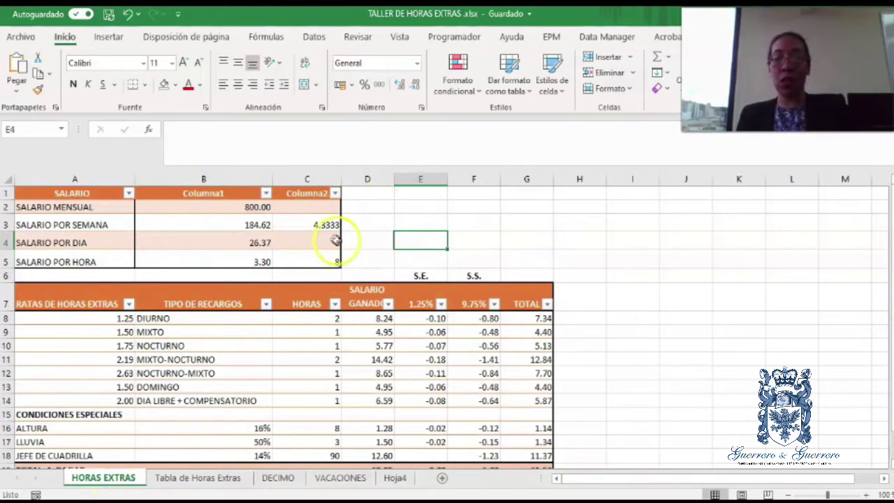
Step: Examine the monthly salary in B2 and the weekly salary formula in B3 together with its divisor in C3
{"action": "left_click", "coordinate": [521, 218]}
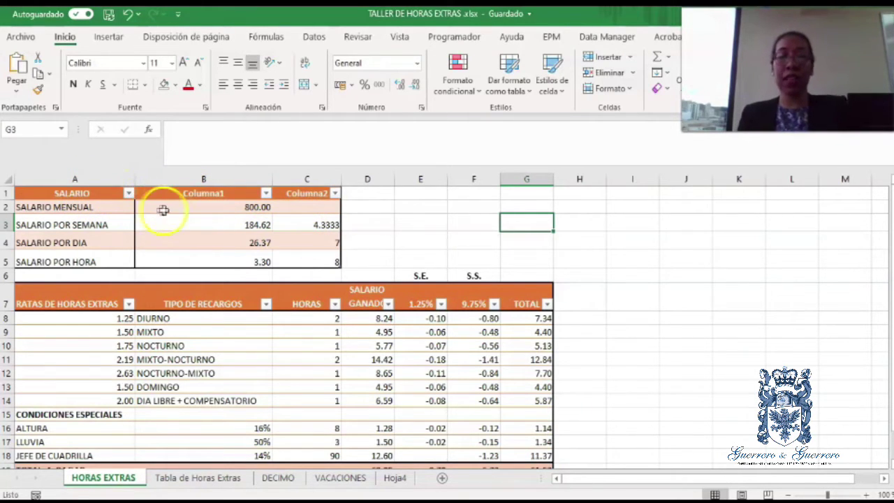
{"action": "left_click", "coordinate": [224, 207]}
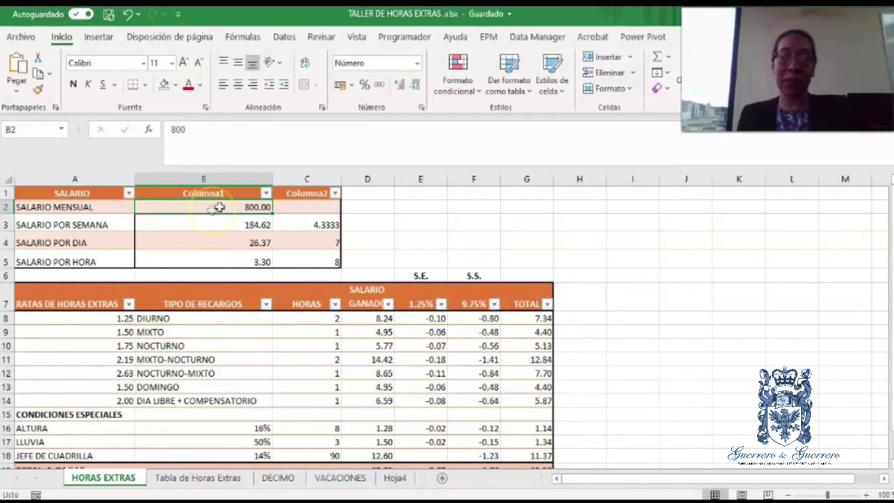
{"action": "left_click", "coordinate": [260, 224]}
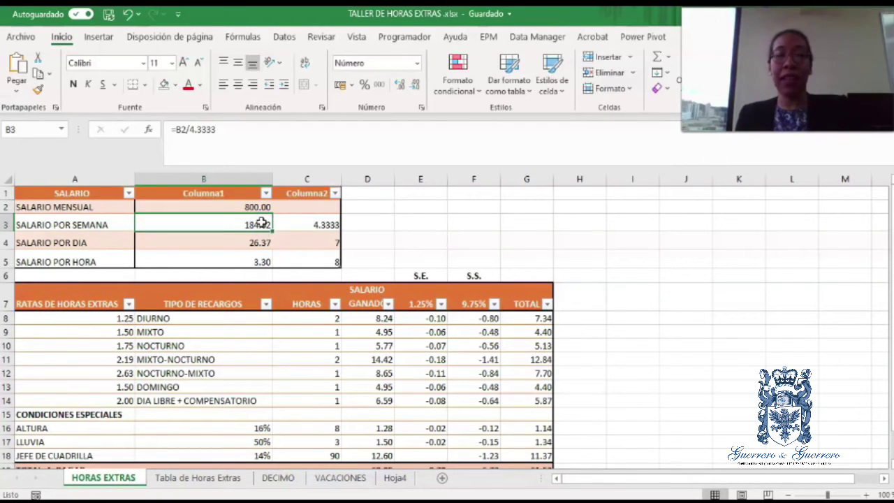
{"action": "left_click", "coordinate": [305, 224]}
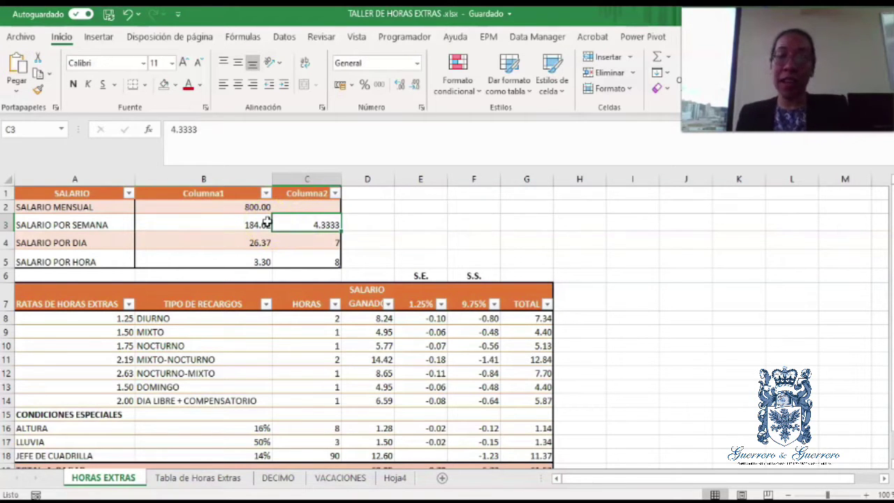
{"action": "double_click", "coordinate": [267, 222]}
{"action": "key", "text": "Return"}
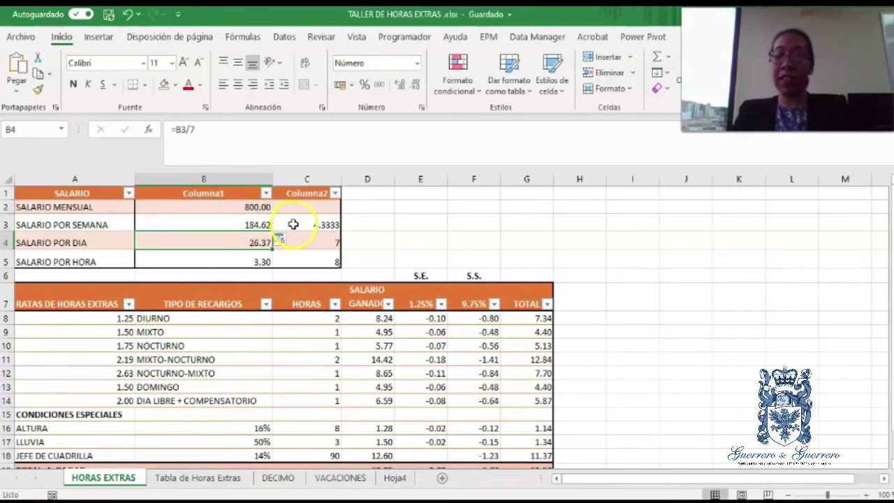
{"action": "left_click", "coordinate": [253, 226]}
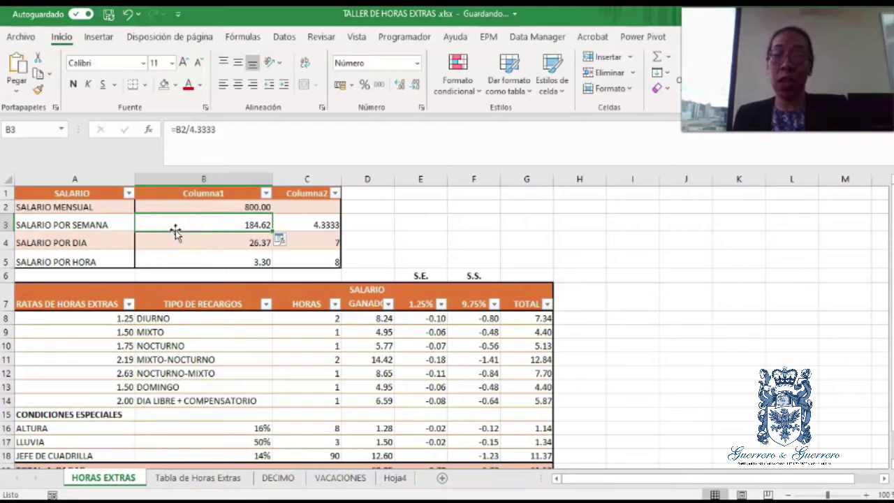
Step: Inspect the formula behind the daily salary in B4 and the weekly salary cell it refers to
{"action": "left_click", "coordinate": [220, 240]}
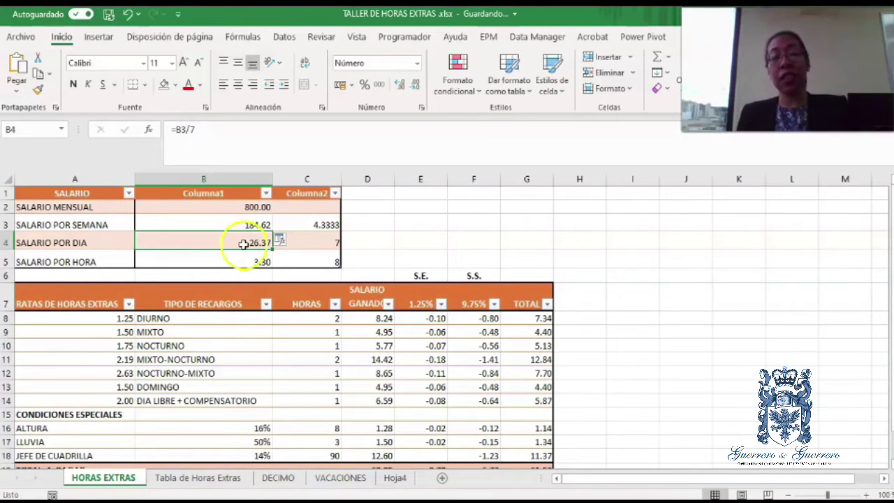
{"action": "double_click", "coordinate": [243, 244]}
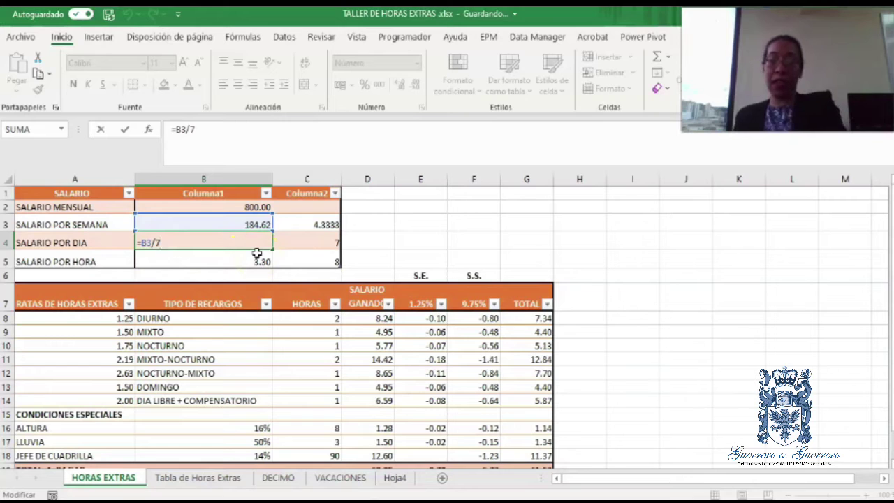
{"action": "key", "text": "Return"}
Step: Set the daily salary divisor in C4 to 6 and change the formula in B4 to =B3/6
{"action": "left_click", "coordinate": [327, 241]}
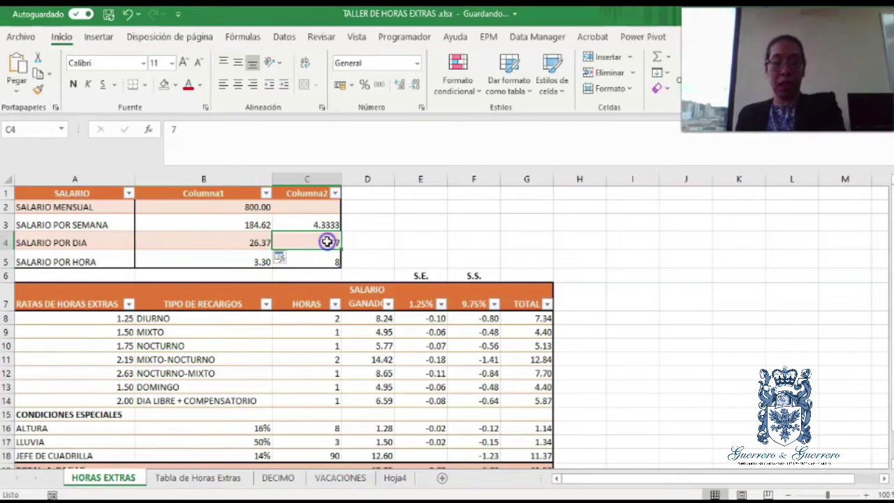
{"action": "type", "text": "6"}
{"action": "left_click", "coordinate": [365, 243]}
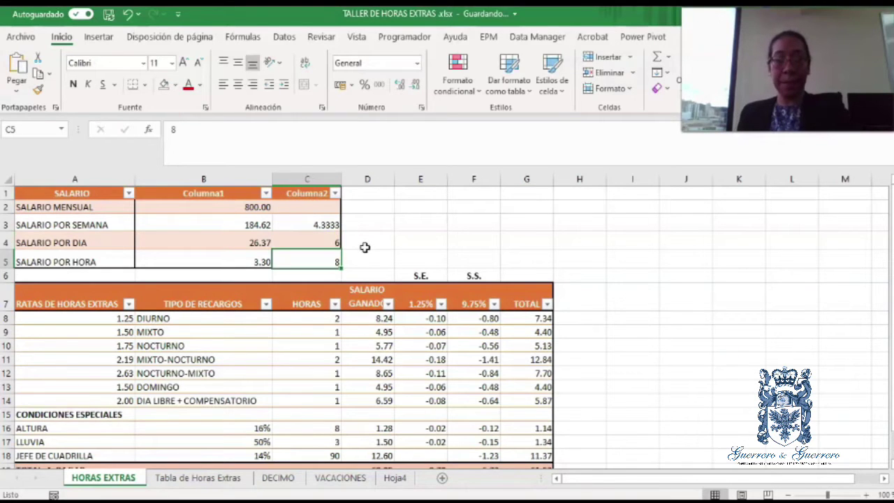
{"action": "left_click", "coordinate": [238, 248]}
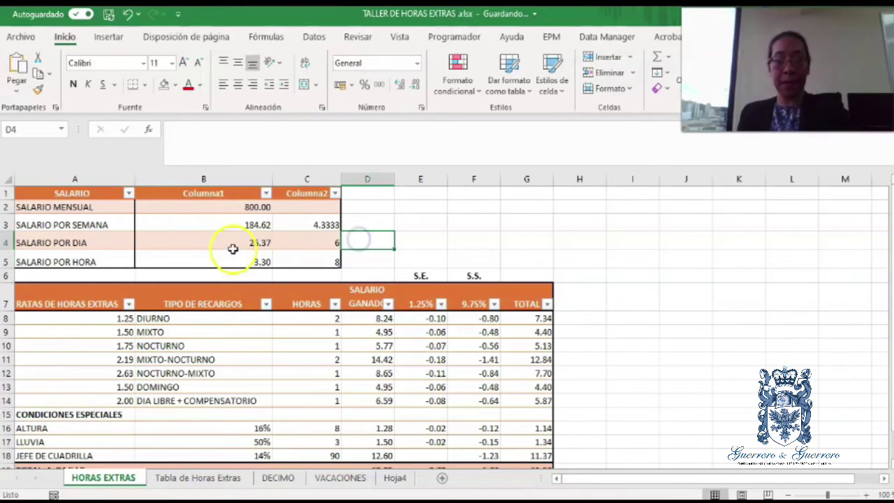
{"action": "left_click", "coordinate": [210, 129]}
{"action": "key", "text": "BackSpace"}
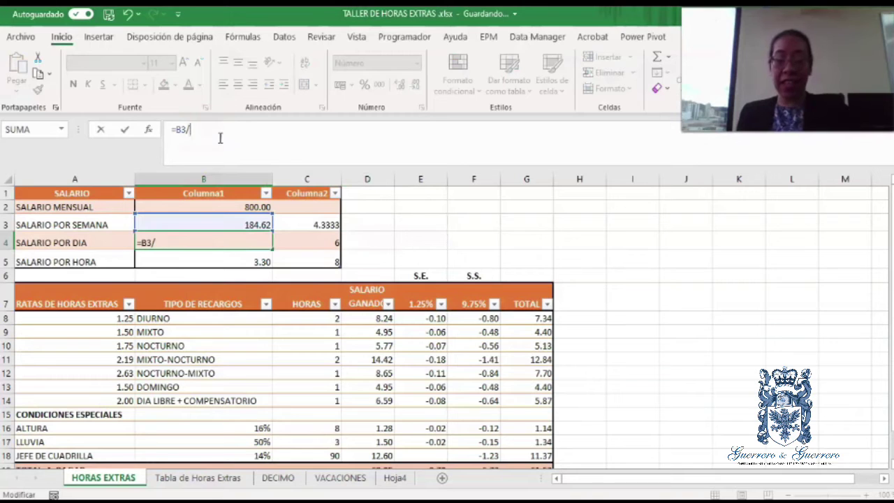
{"action": "key", "text": "Return"}
{"action": "left_click", "coordinate": [392, 227]}
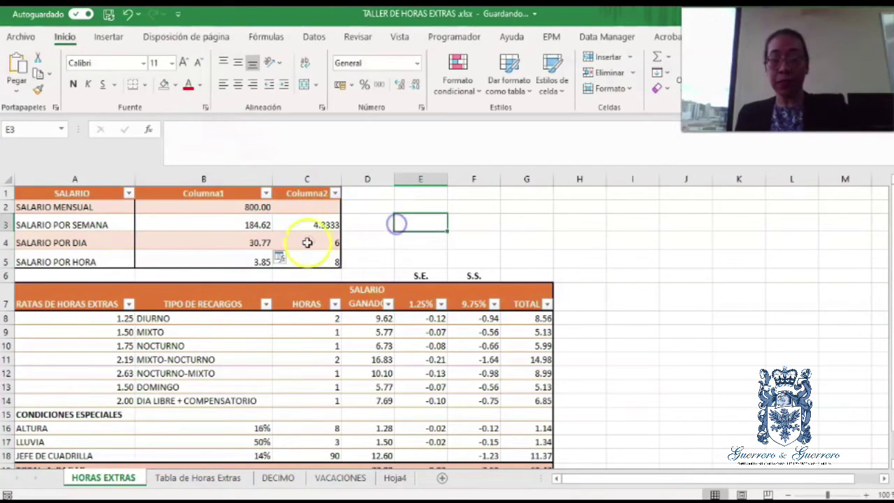
Step: Compare the updated daily salary formula in B4 with the divisor in C4
{"action": "left_click", "coordinate": [262, 241]}
{"action": "left_click", "coordinate": [334, 243]}
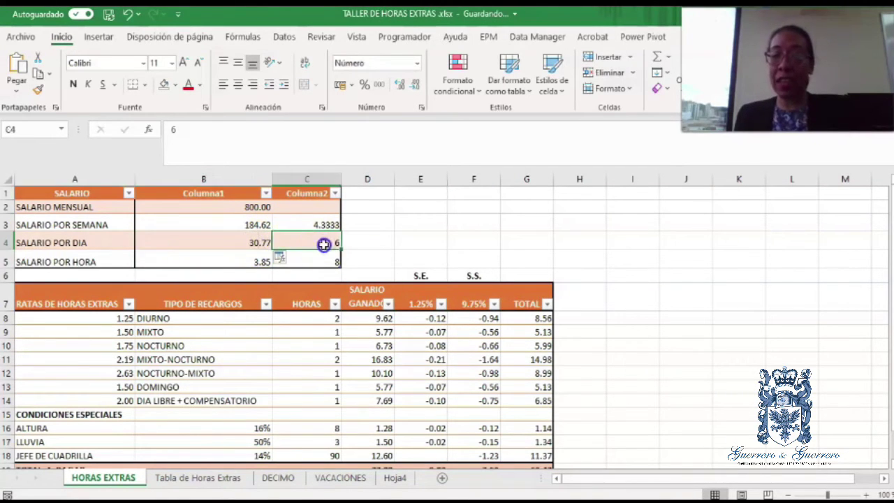
{"action": "left_click", "coordinate": [238, 245]}
{"action": "left_click", "coordinate": [309, 241]}
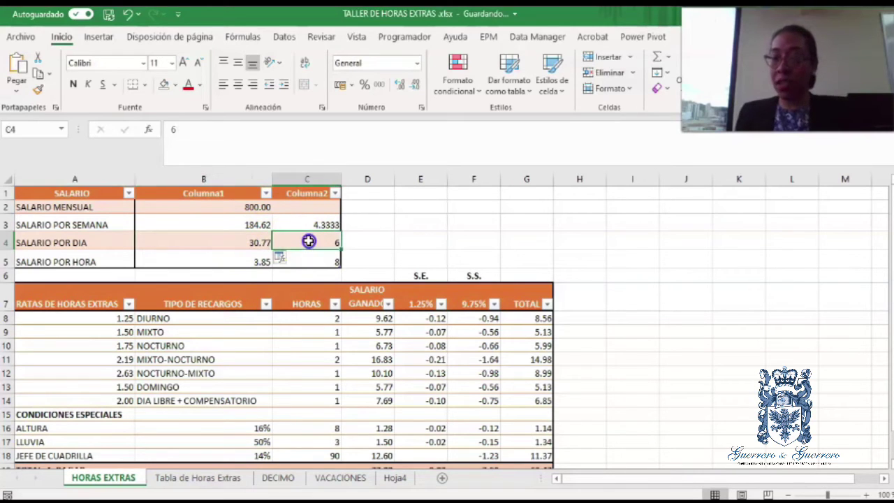
{"action": "left_click", "coordinate": [216, 243]}
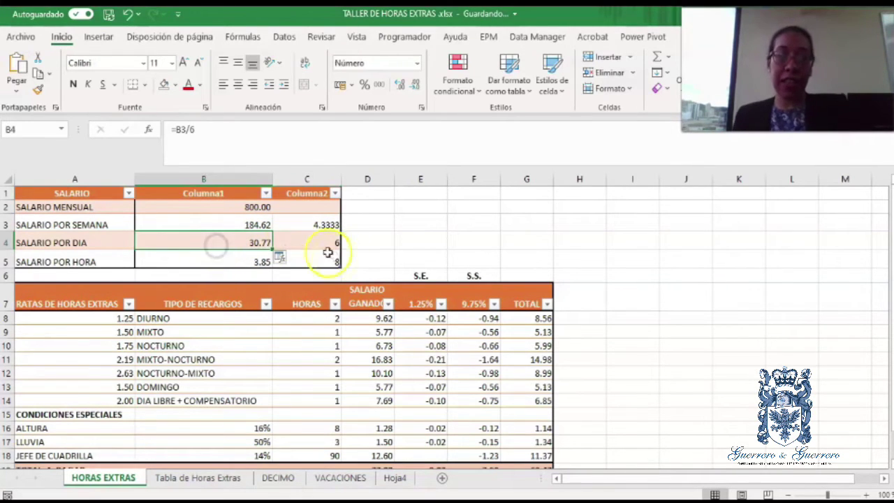
Step: Inspect the hourly salary formula in B5 and how it derives from the daily salary in B4
{"action": "left_click", "coordinate": [221, 258]}
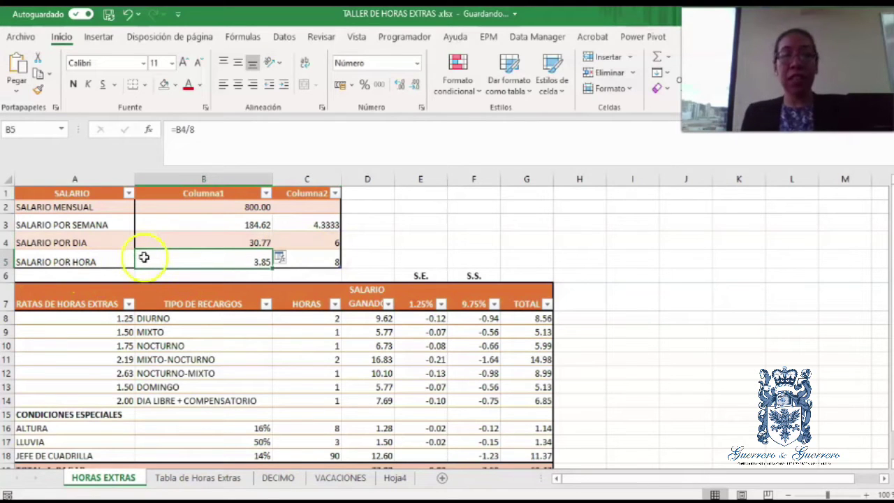
{"action": "left_click", "coordinate": [208, 242]}
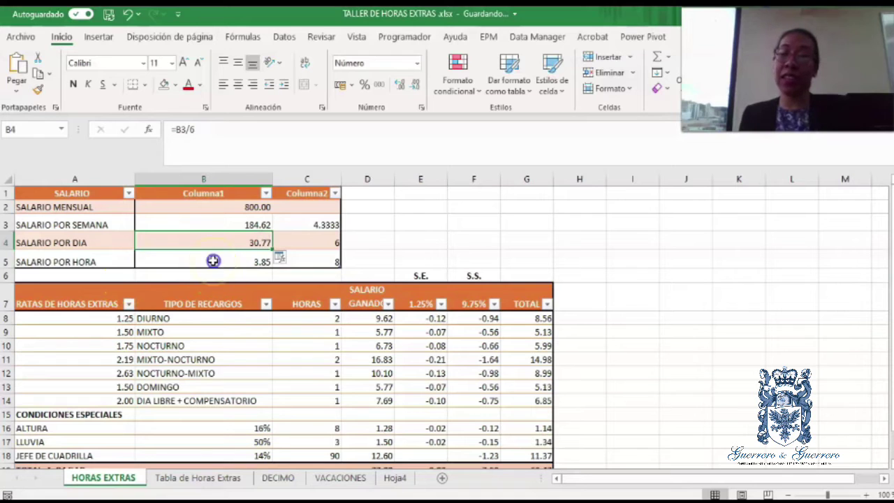
{"action": "left_click", "coordinate": [213, 260]}
{"action": "left_click", "coordinate": [43, 260]}
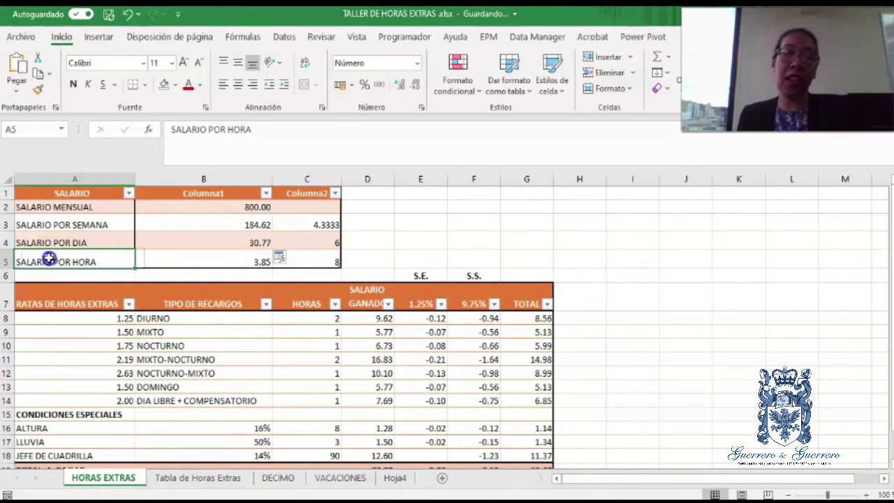
{"action": "left_click", "coordinate": [434, 239]}
{"action": "left_click", "coordinate": [250, 266]}
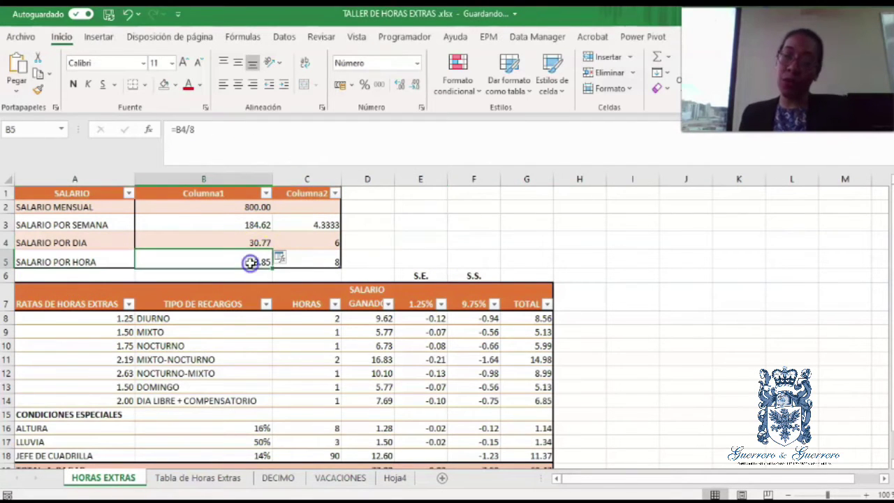
{"action": "left_click", "coordinate": [528, 218]}
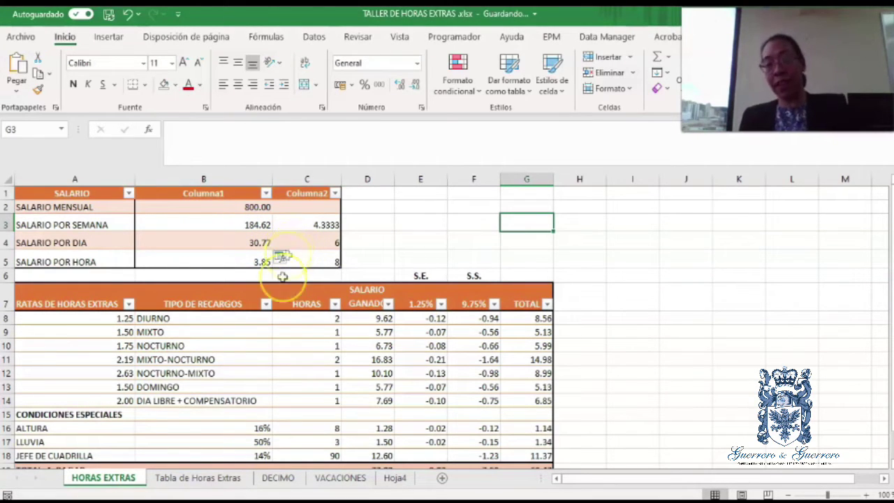
Step: Apply the red font color to the SALARIO POR HORA row, cells A5:C5
{"action": "left_click_drag", "start_coordinate": [66, 262], "coordinate": [299, 254]}
{"action": "left_click", "coordinate": [186, 85]}
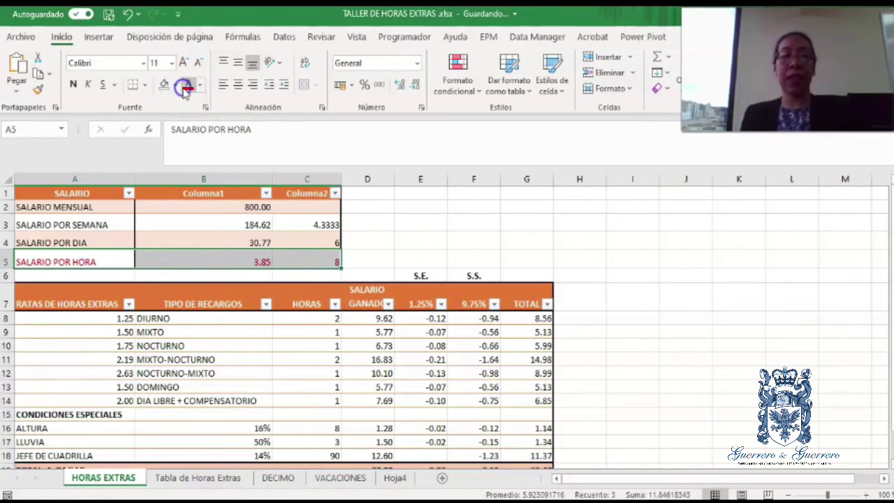
{"action": "left_click", "coordinate": [632, 242]}
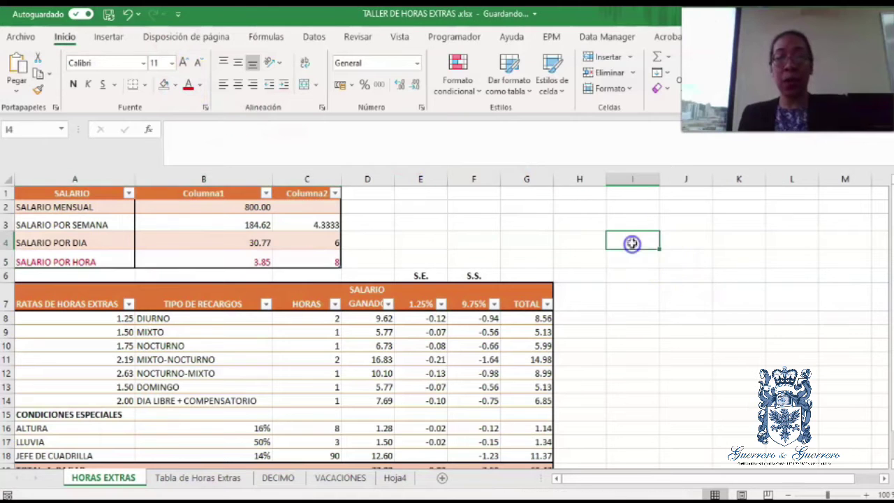
Step: Review the surcharge types from DIURNO to DIA LIBRE + COMPENSATORIO and the hours entered for DIURNO in C8
{"action": "scroll", "coordinate": [651, 305], "scroll_direction": "down", "scroll_amount": 1}
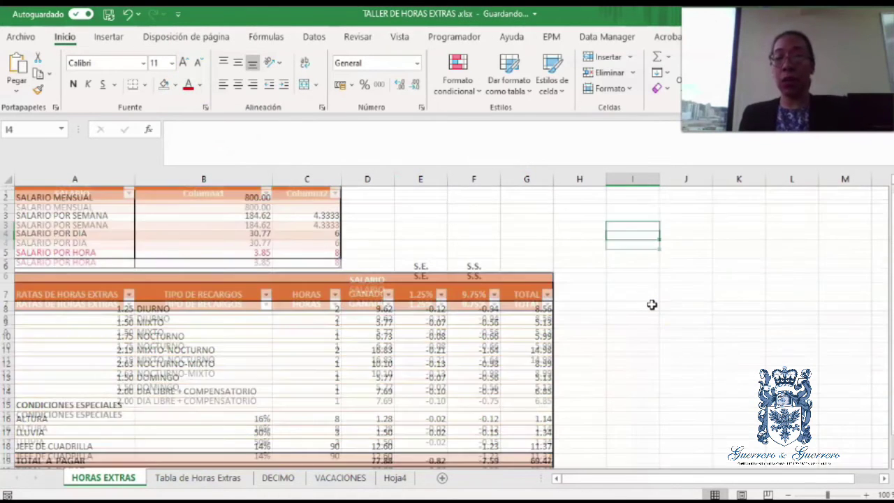
{"action": "scroll", "coordinate": [650, 311], "scroll_direction": "up", "scroll_amount": 1}
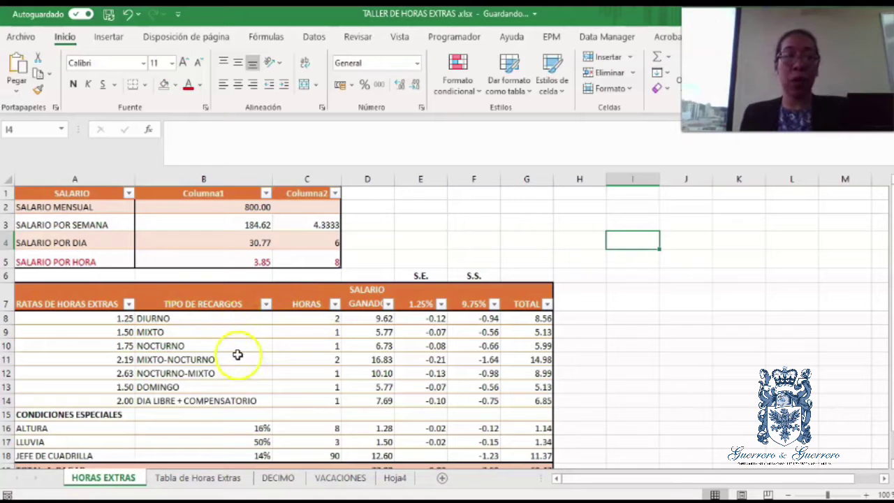
{"action": "left_click", "coordinate": [180, 319]}
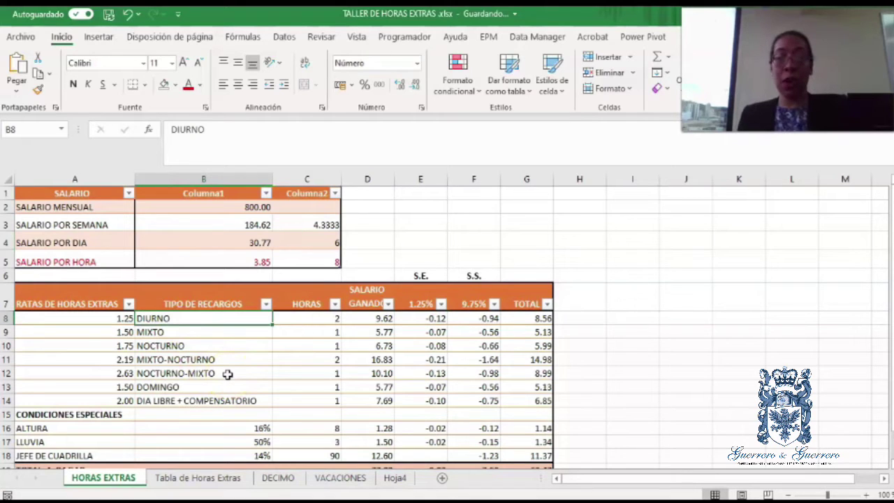
{"action": "left_click", "coordinate": [223, 386]}
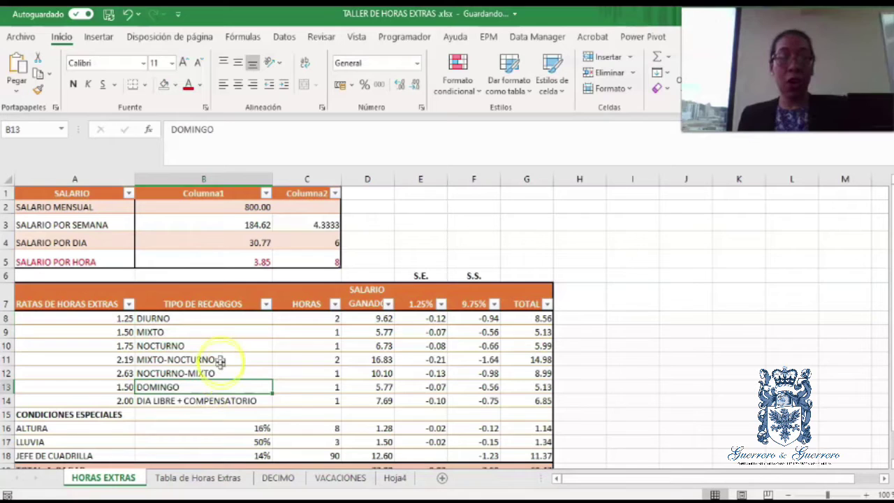
{"action": "left_click", "coordinate": [182, 403]}
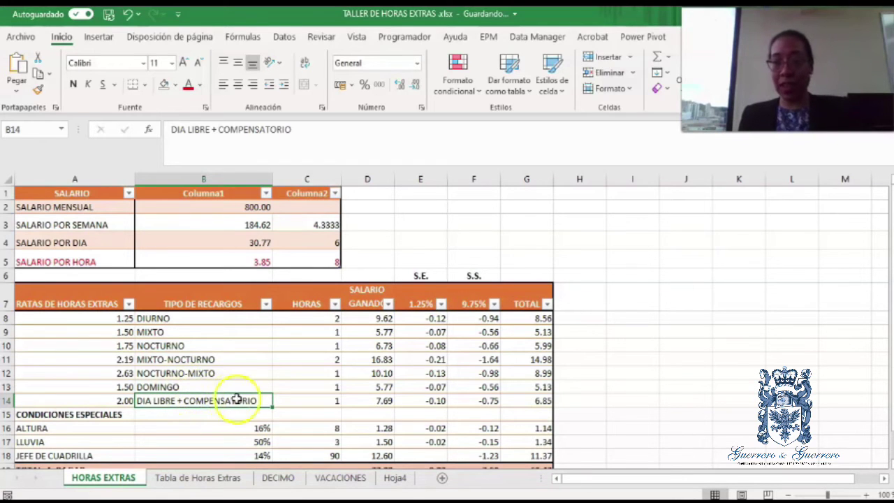
{"action": "left_click", "coordinate": [231, 319]}
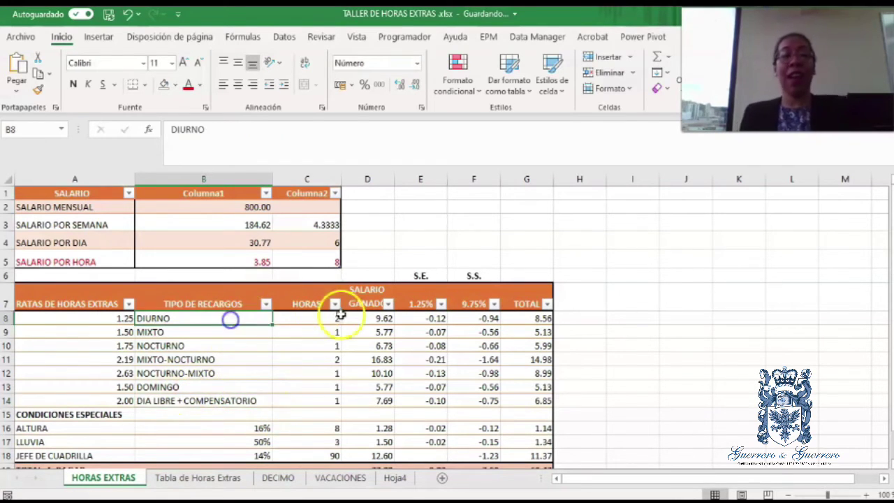
{"action": "left_click", "coordinate": [329, 316]}
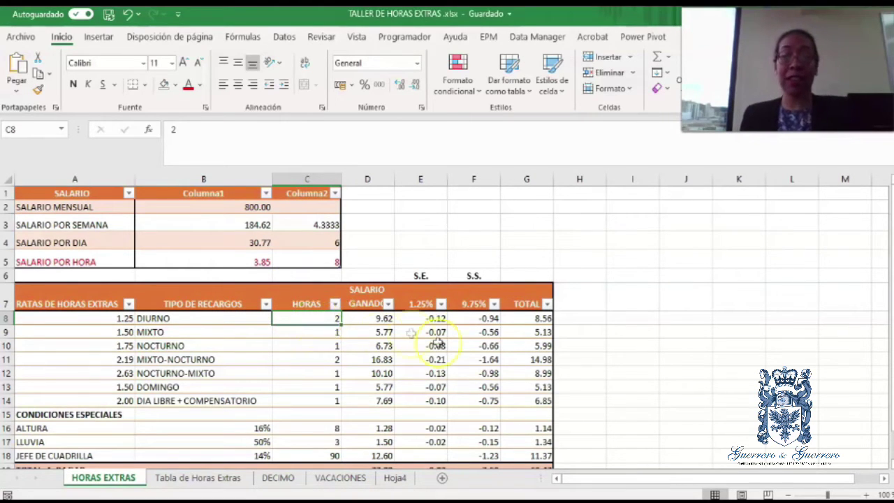
Step: Inspect the SALARIO GANADO formula in D8 and the hours, rate and hourly salary cells it multiplies
{"action": "left_click", "coordinate": [369, 319]}
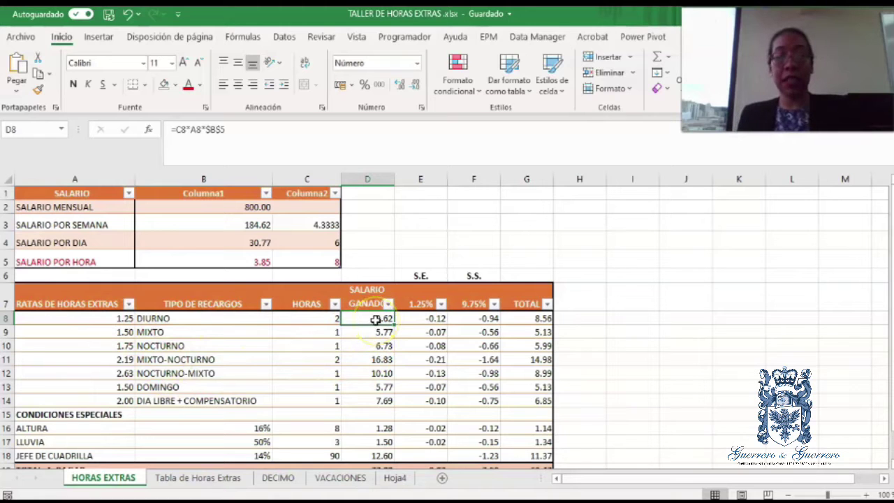
{"action": "double_click", "coordinate": [375, 319]}
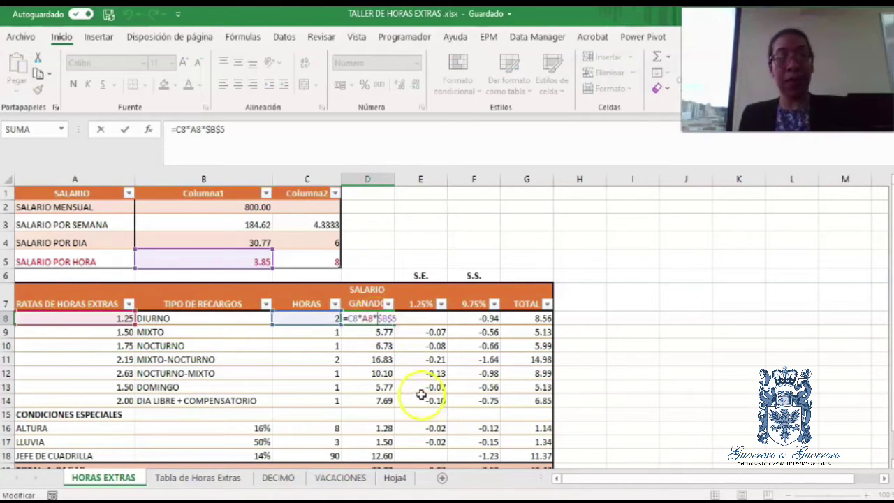
{"action": "left_click", "coordinate": [85, 324]}
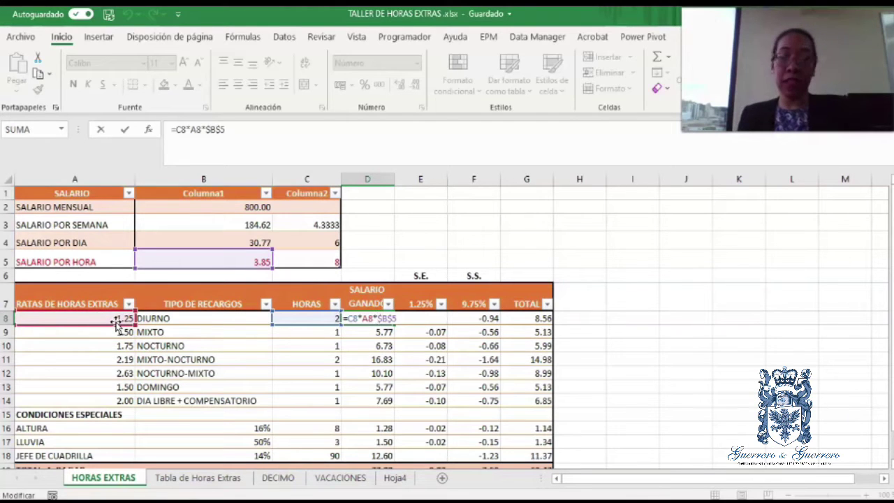
{"action": "key", "text": "Return"}
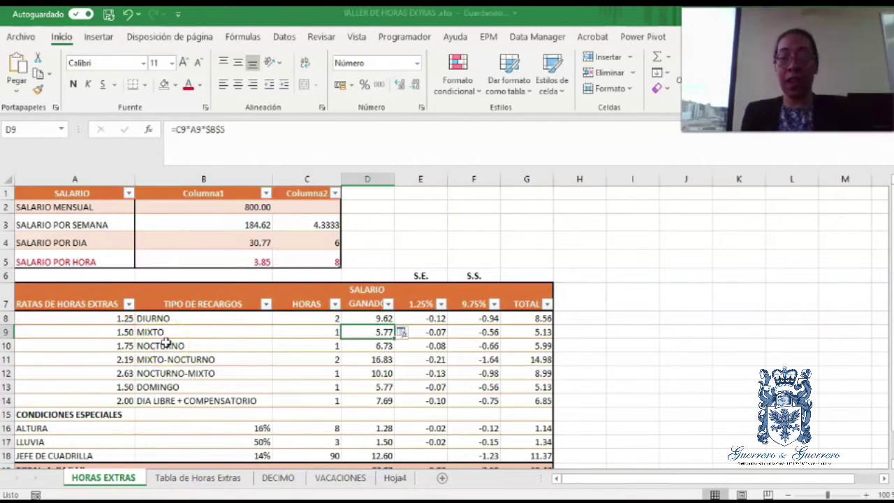
{"action": "left_click", "coordinate": [367, 319]}
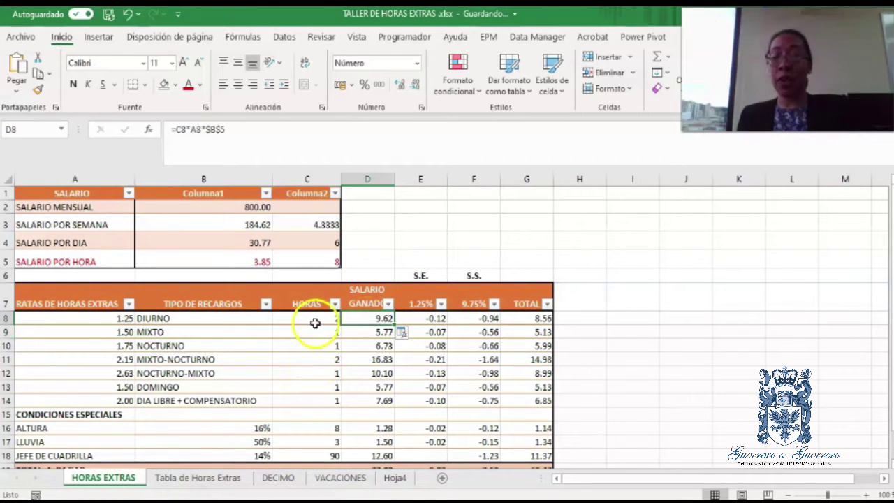
Step: Inspect the S.E. and S.S. deduction formulas for DIURNO in E8 and F8 alongside the SALARIO GANADO in D8
{"action": "left_click", "coordinate": [315, 323]}
{"action": "left_click", "coordinate": [367, 318]}
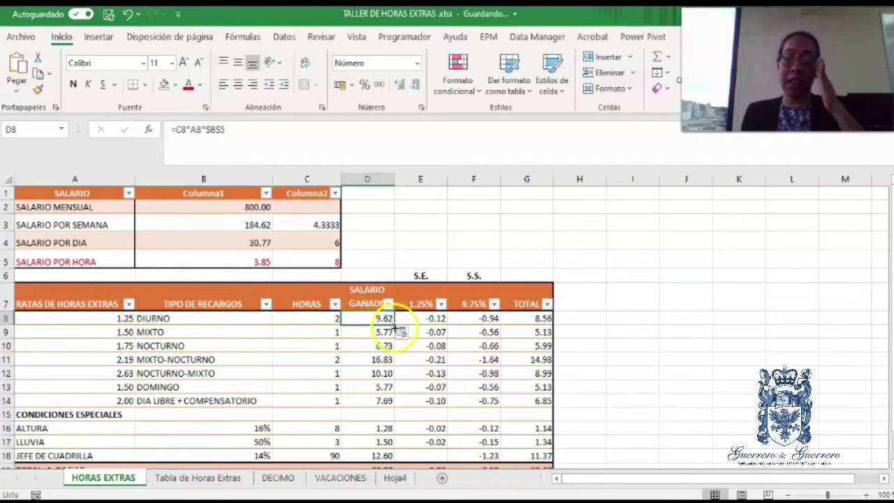
{"action": "left_click", "coordinate": [406, 319]}
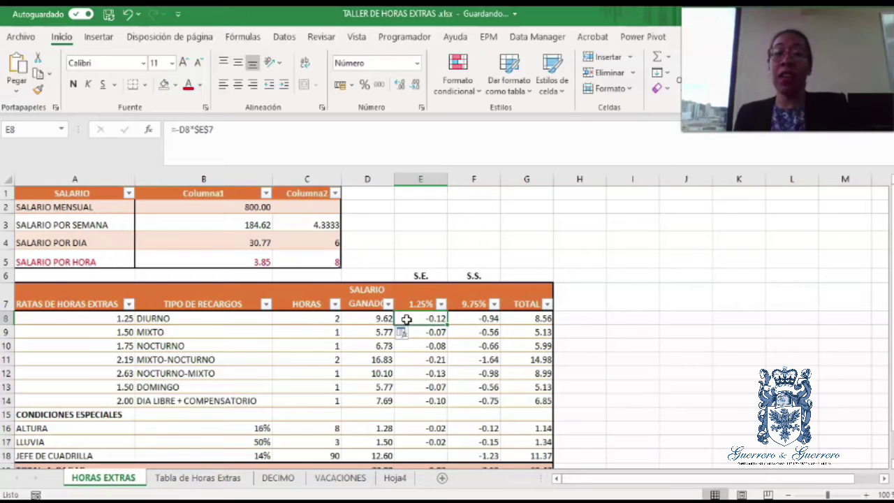
{"action": "left_click", "coordinate": [474, 317]}
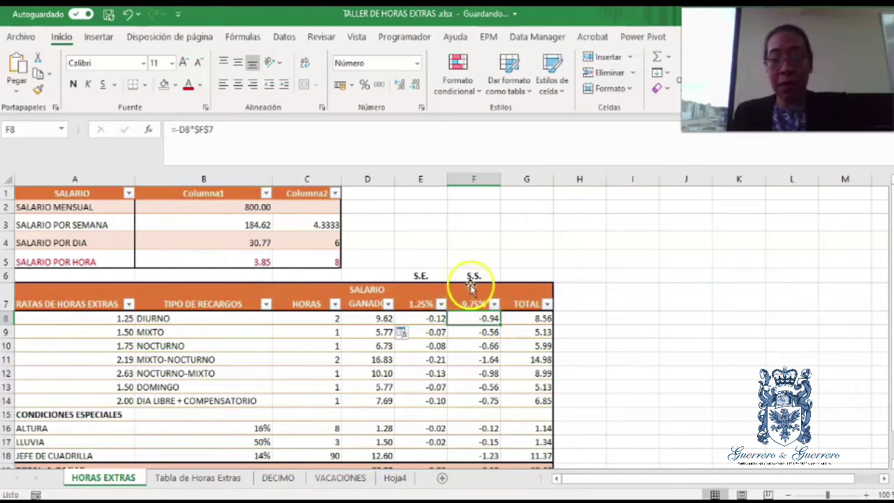
{"action": "left_click", "coordinate": [474, 272]}
{"action": "left_click", "coordinate": [423, 274]}
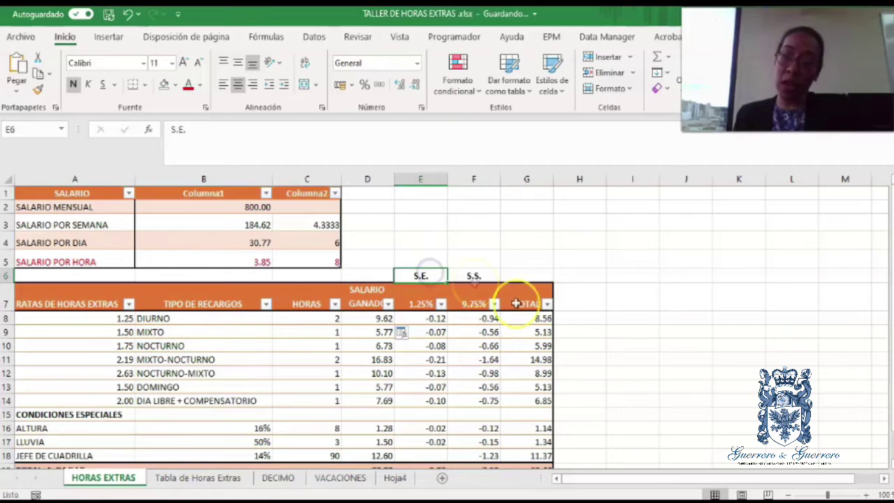
{"action": "left_click_drag", "start_coordinate": [484, 317], "coordinate": [443, 318]}
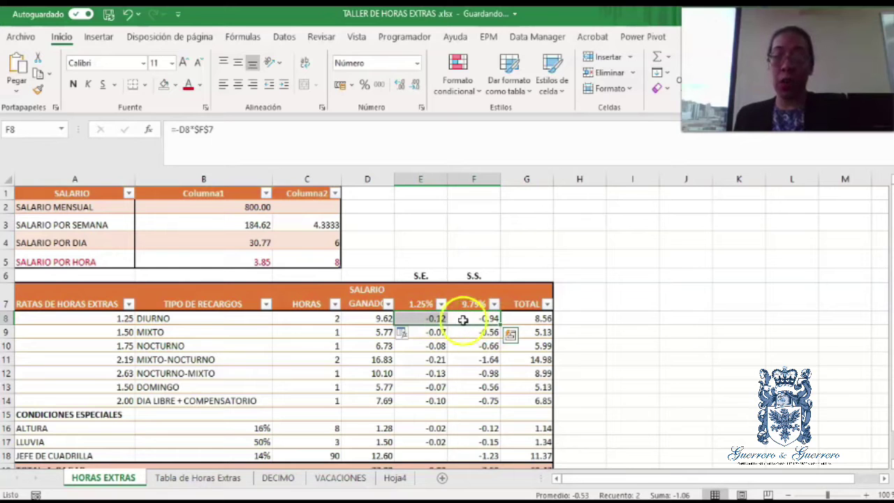
Step: Inspect the MIXTO rate in A9 and the SALARIO GANADO formulas for MIXTO, NOCTURNO and NOCTURNO-MIXTO
{"action": "left_click", "coordinate": [124, 332]}
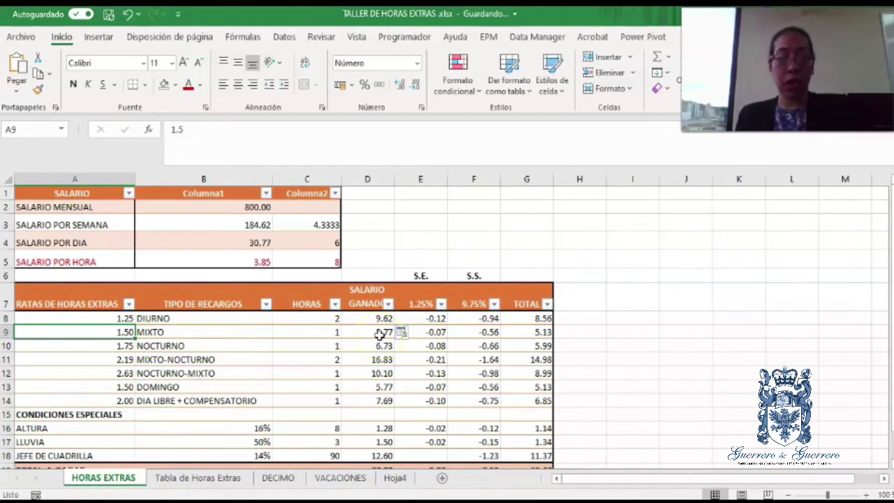
{"action": "double_click", "coordinate": [380, 334]}
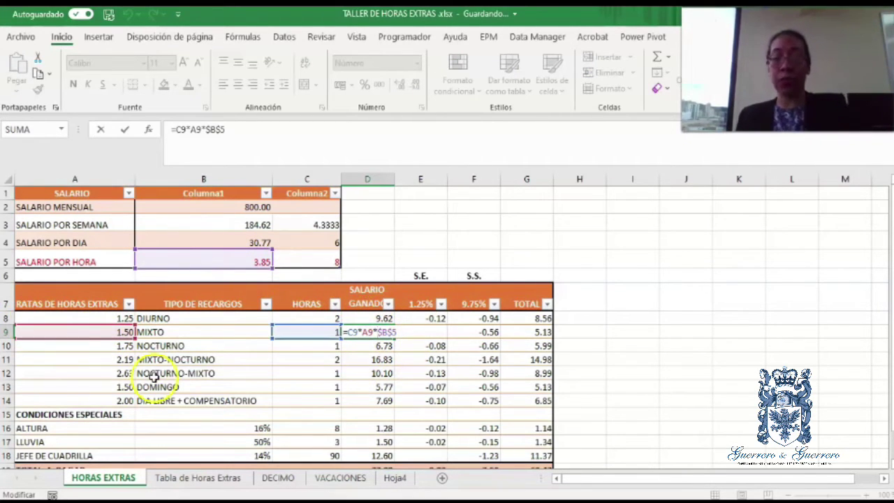
{"action": "key", "text": "Return"}
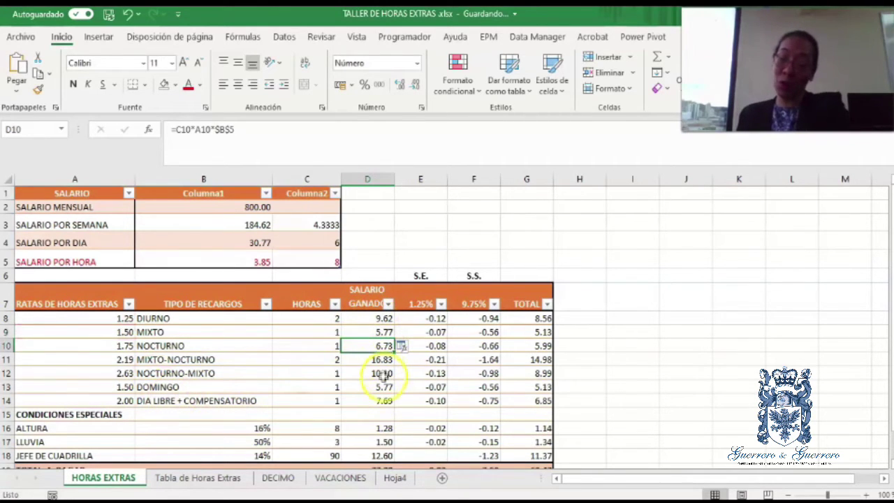
{"action": "left_click", "coordinate": [368, 372]}
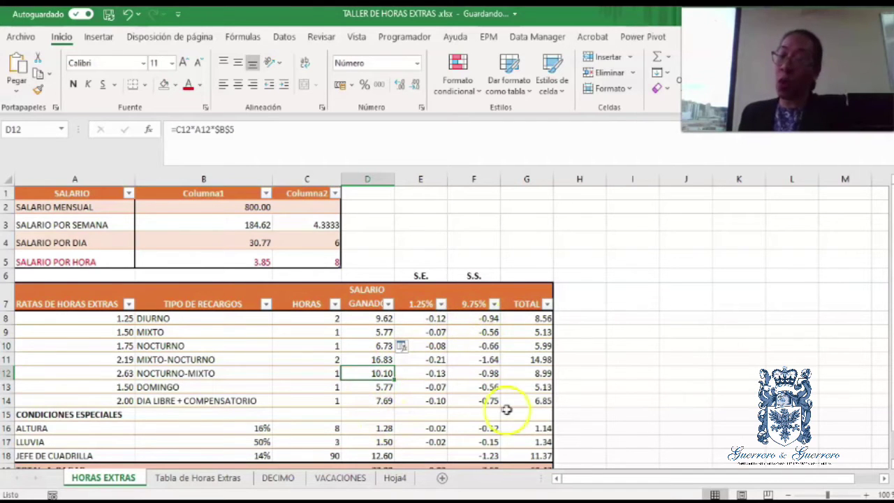
Step: Inspect the TOTAL formula for DIURNO in G8 and the cell range it sums
{"action": "left_click", "coordinate": [543, 319]}
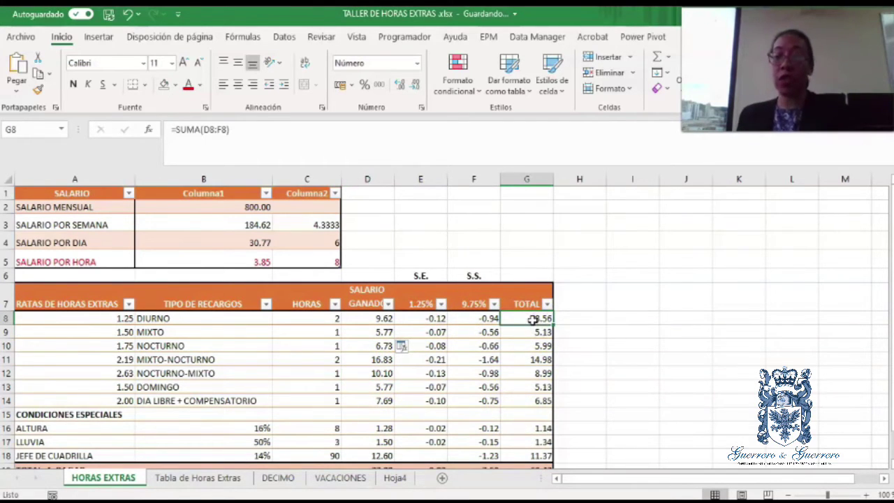
{"action": "double_click", "coordinate": [533, 320]}
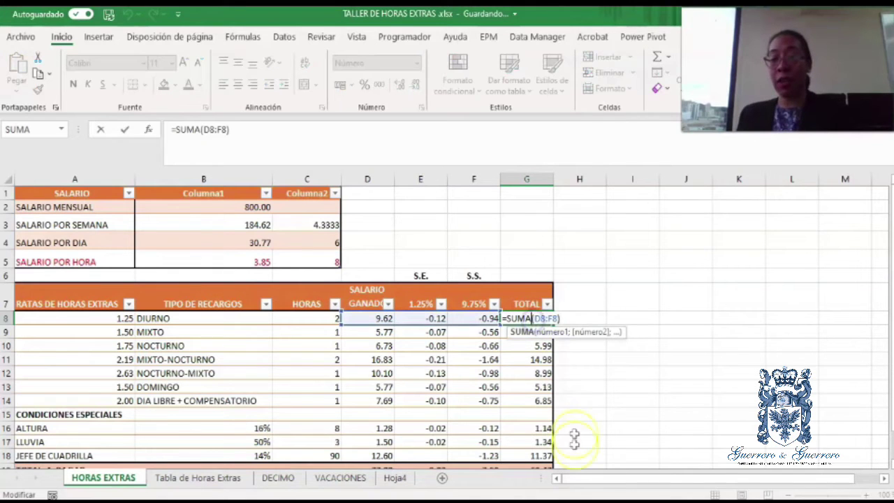
{"action": "key", "text": "Return"}
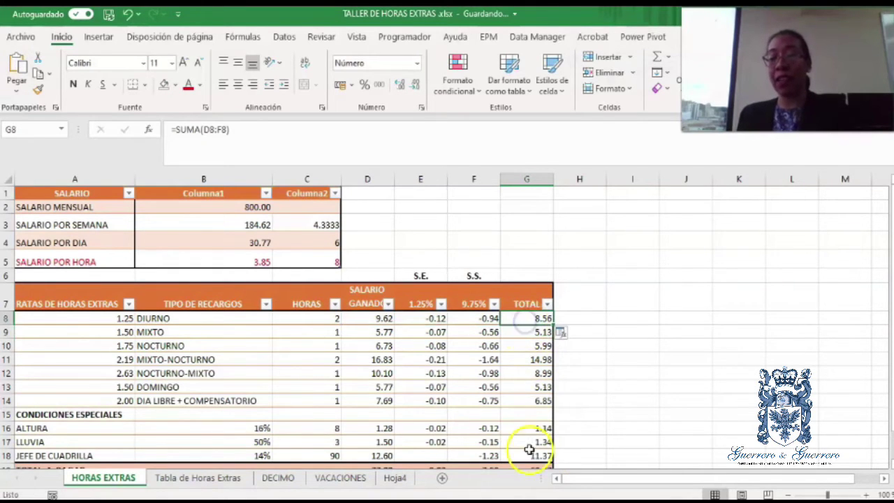
{"action": "left_click", "coordinate": [512, 316]}
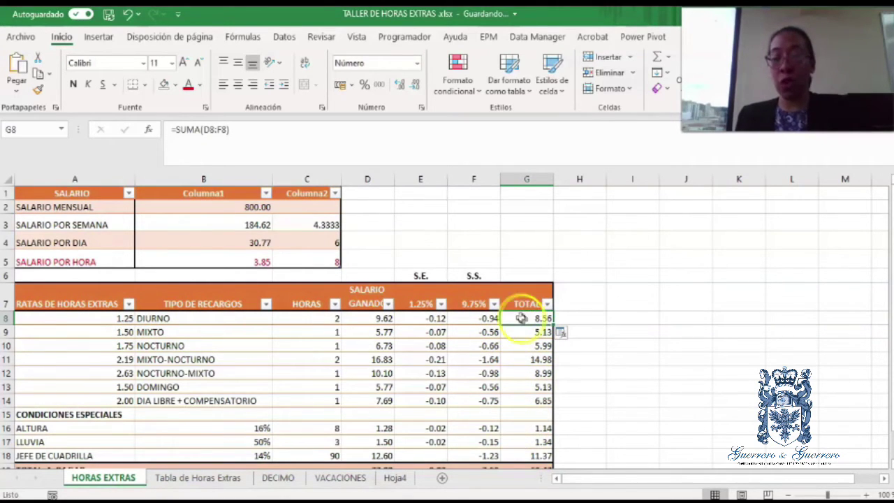
Step: Review the CONDICIONES ESPECIALES rows for ALTURA, LLUVIA and JEFE DE CUADRILLA, including the ALTURA percentage in B16
{"action": "scroll", "coordinate": [560, 411], "scroll_direction": "down", "scroll_amount": 1}
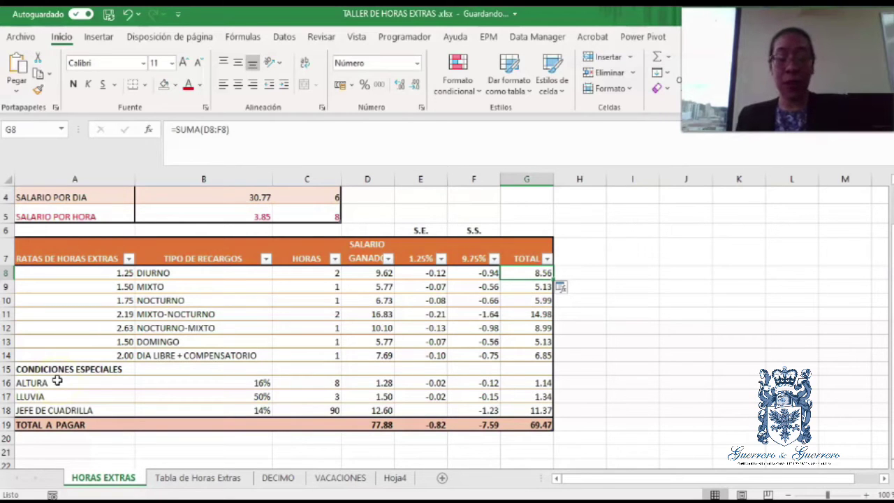
{"action": "left_click", "coordinate": [47, 355]}
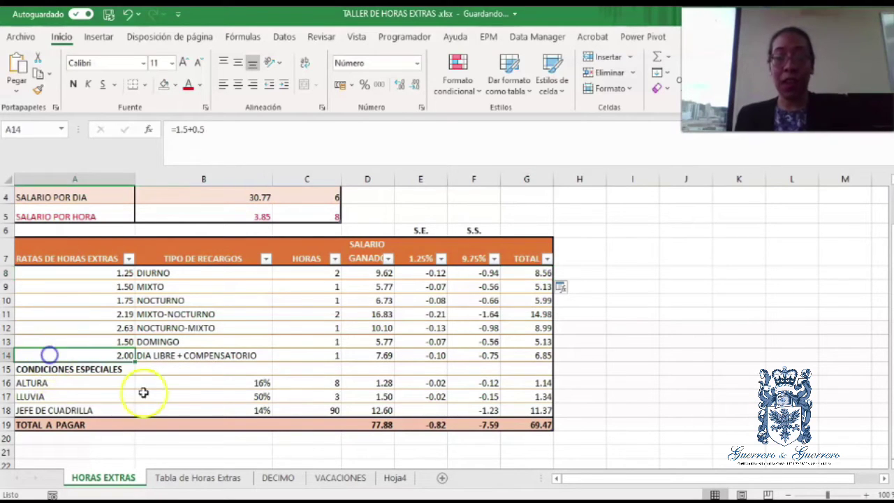
{"action": "left_click", "coordinate": [218, 385]}
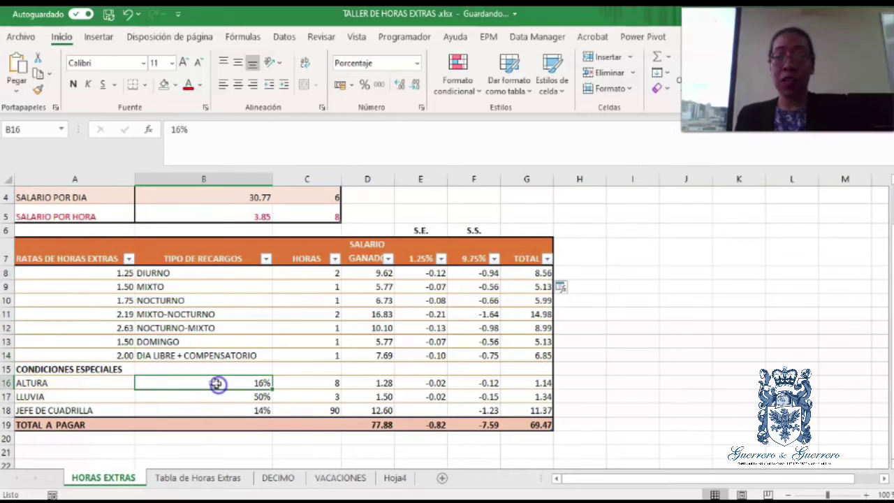
{"action": "left_click", "coordinate": [101, 386]}
{"action": "left_click", "coordinate": [105, 396]}
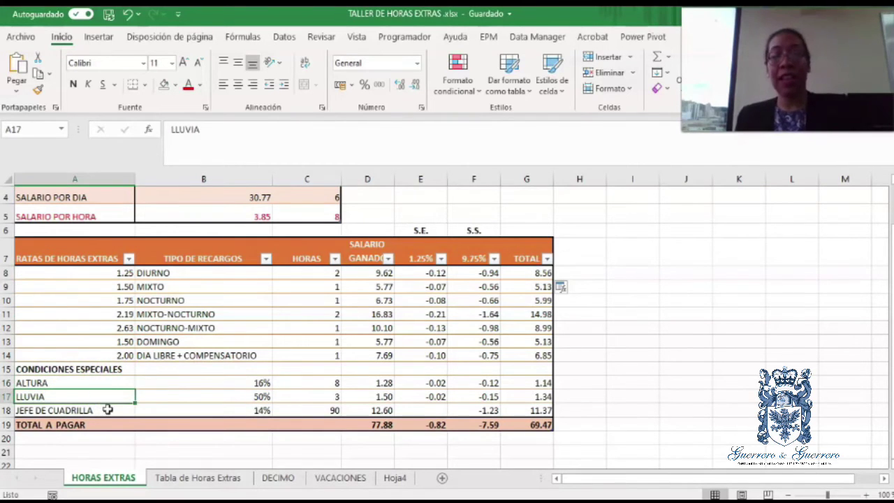
{"action": "left_click", "coordinate": [112, 411]}
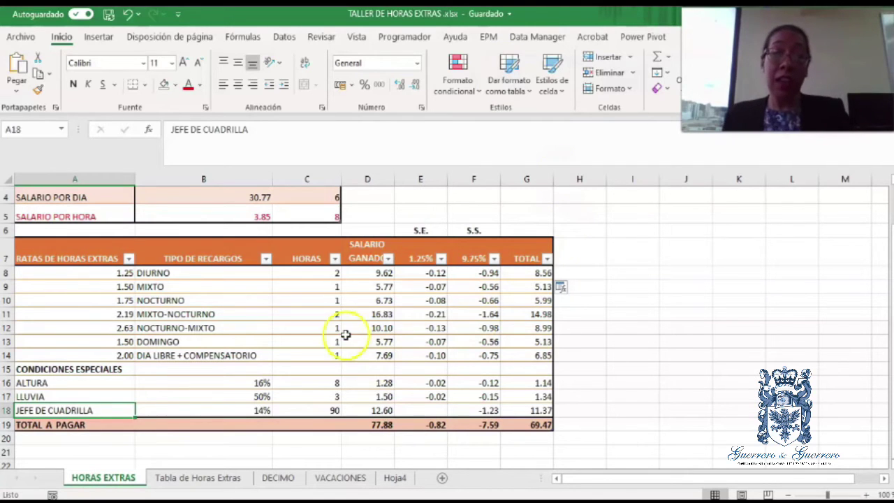
Step: Extend the ALTURA SALARIO GANADO formula in D16 to =C16*B16*B5 so it includes the hourly salary, and check the cell
{"action": "left_click", "coordinate": [310, 382]}
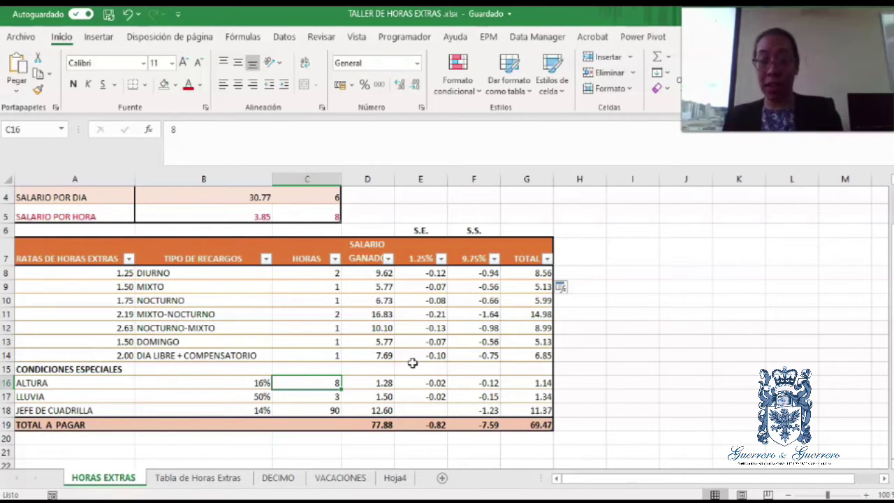
{"action": "double_click", "coordinate": [371, 383]}
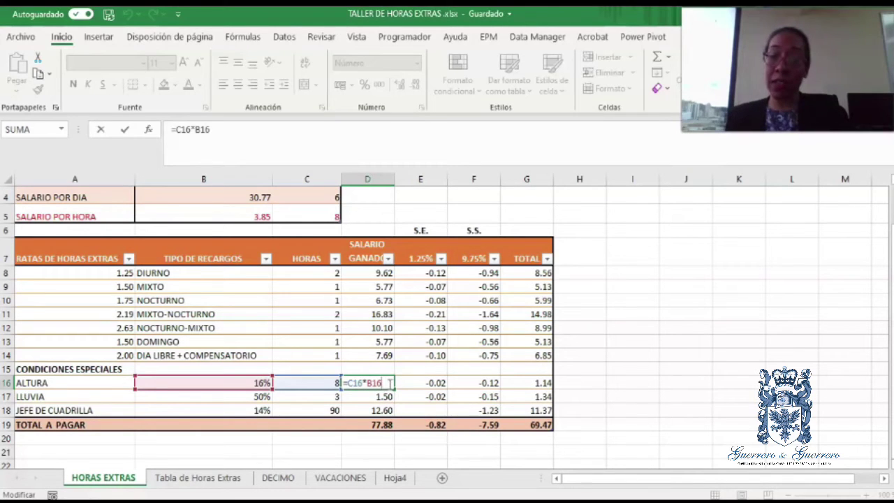
{"action": "type", "text": "*"}
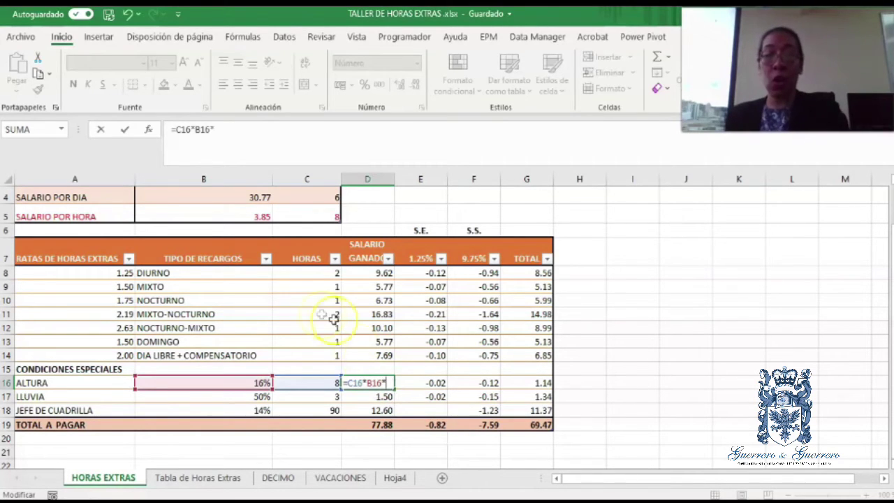
{"action": "left_click", "coordinate": [250, 215]}
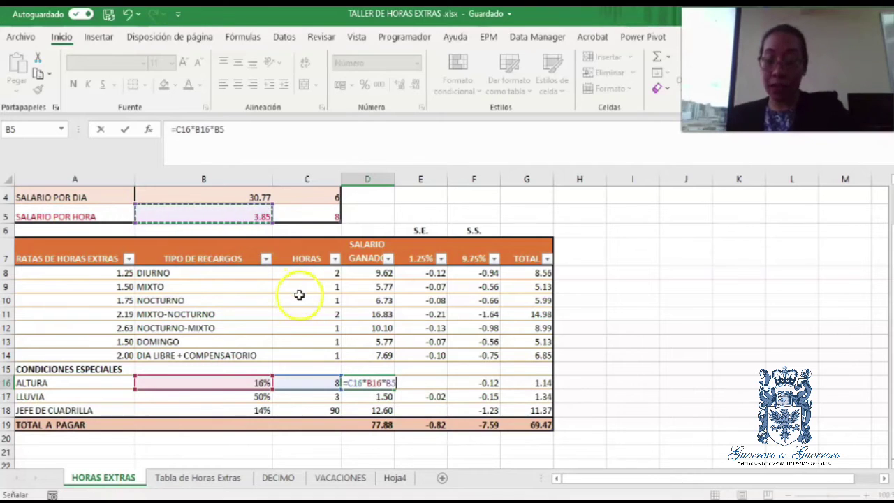
{"action": "key", "text": "Return"}
{"action": "left_click", "coordinate": [388, 383]}
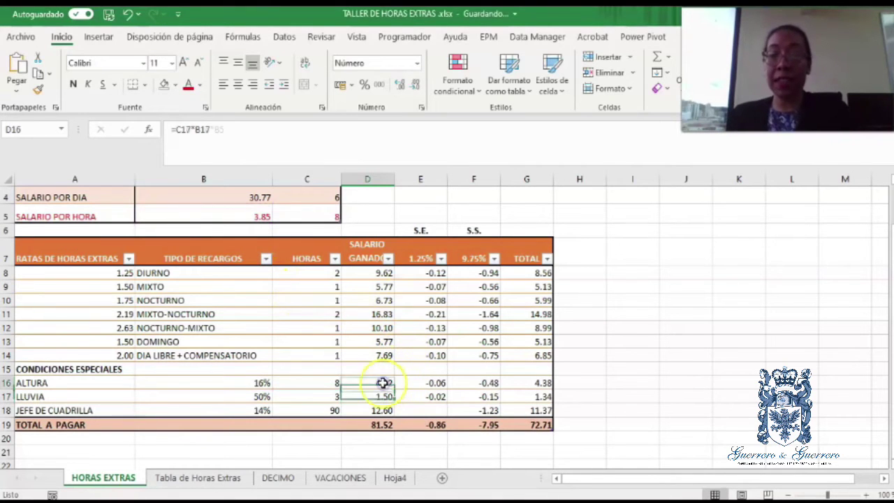
{"action": "left_click_drag", "start_coordinate": [396, 389], "coordinate": [395, 398]}
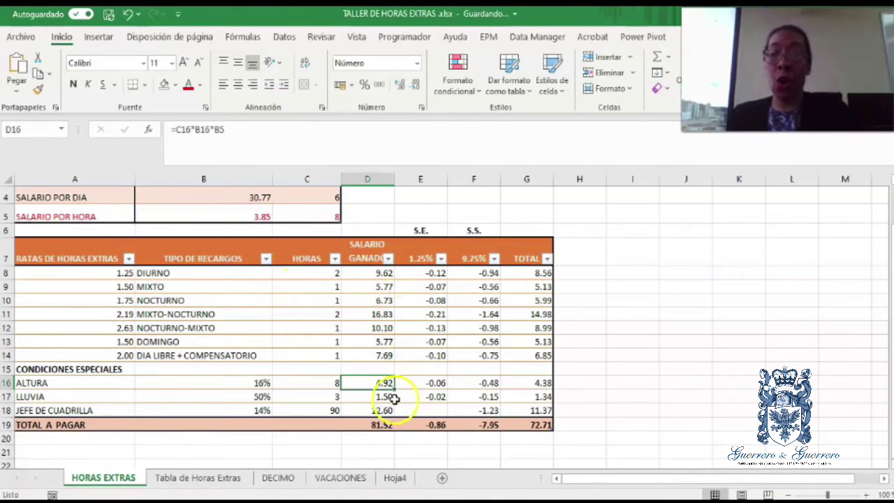
{"action": "left_click", "coordinate": [386, 383]}
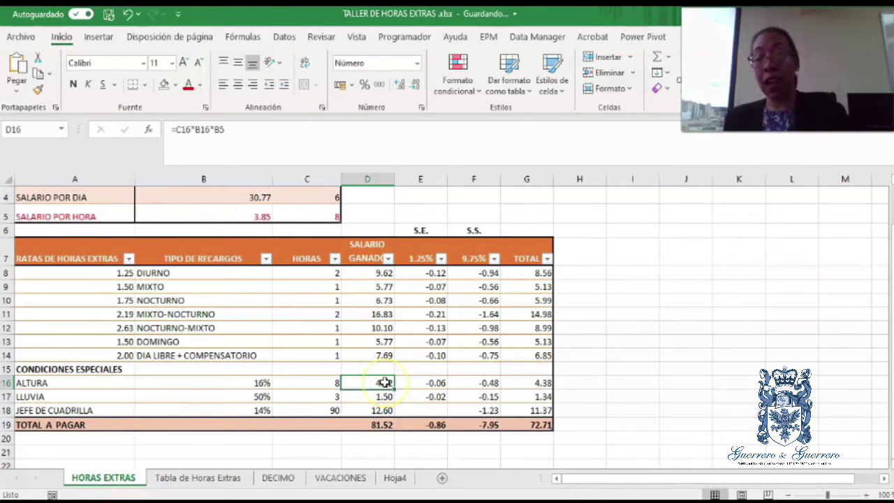
{"action": "left_click", "coordinate": [381, 380]}
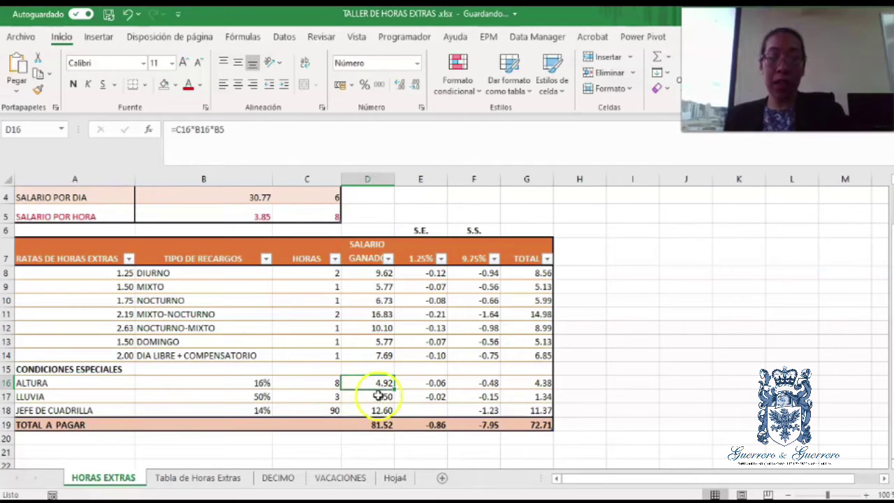
Step: Extend the LLUVIA SALARIO GANADO formula in D17 to =C17*B17*B5, multiplying by the hourly salary
{"action": "double_click", "coordinate": [378, 397]}
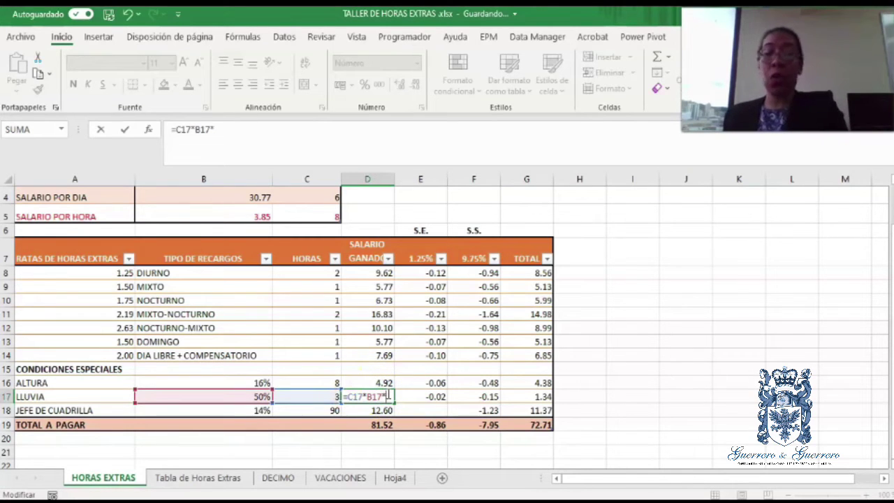
{"action": "left_click", "coordinate": [254, 216]}
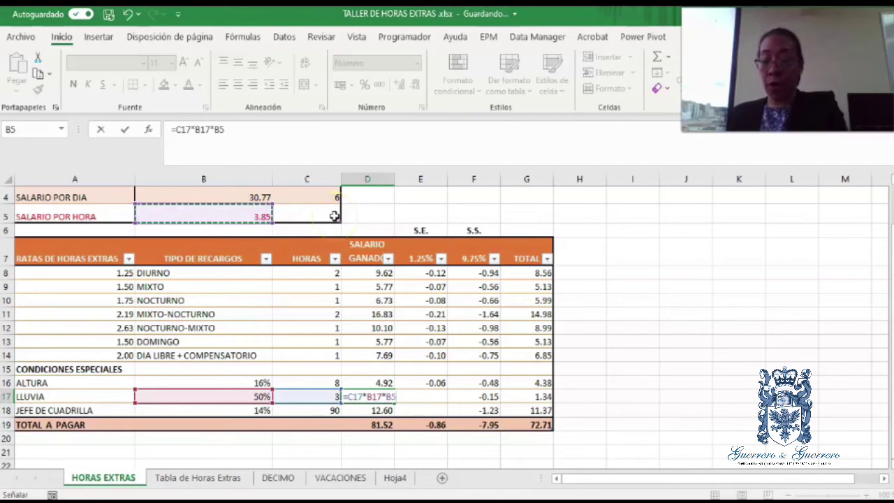
{"action": "key", "text": "Return"}
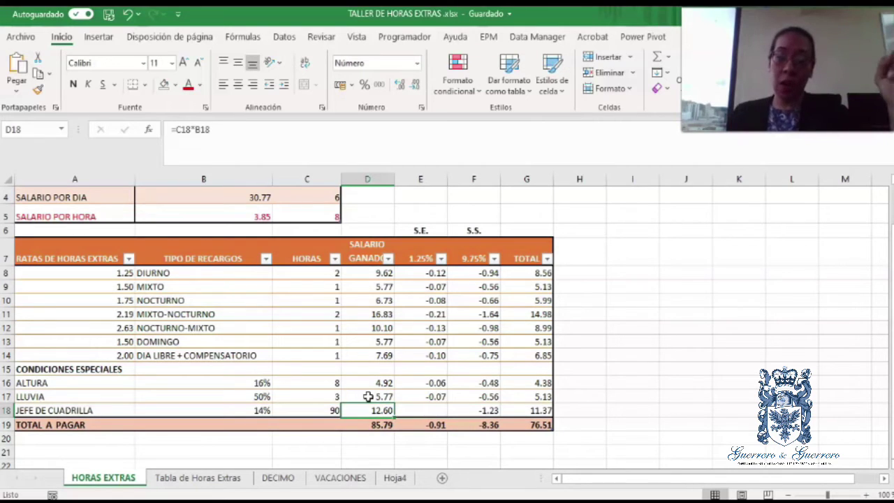
{"action": "left_click", "coordinate": [368, 396]}
Step: Extend the JEFE DE CUADRILLA SALARIO GANADO formula in D18 to =C18*B18*B5 and check the cell
{"action": "left_click", "coordinate": [387, 412]}
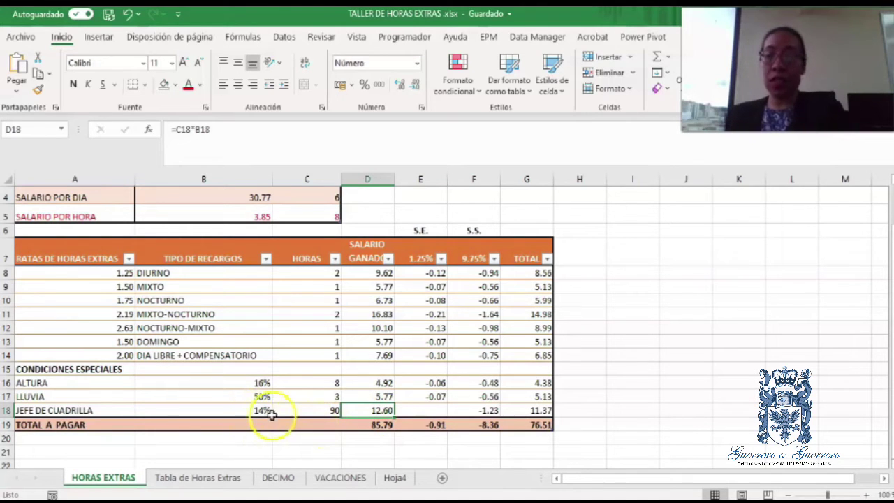
{"action": "double_click", "coordinate": [376, 413]}
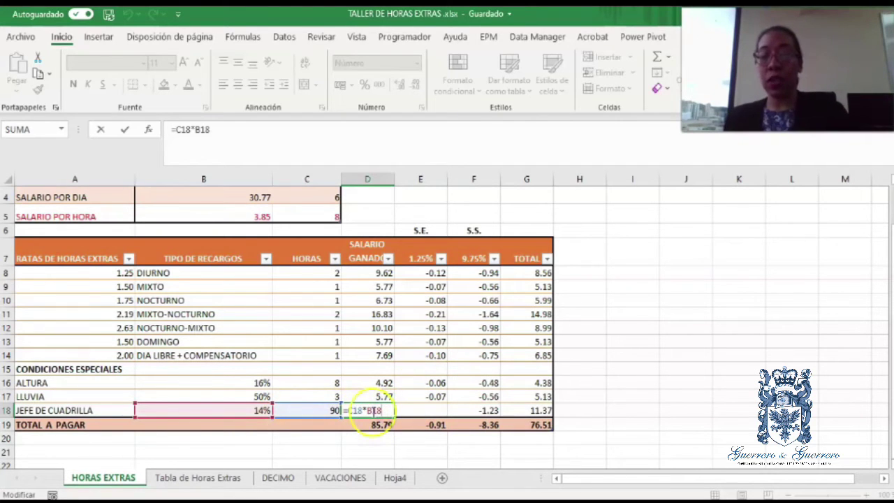
{"action": "type", "text": "*"}
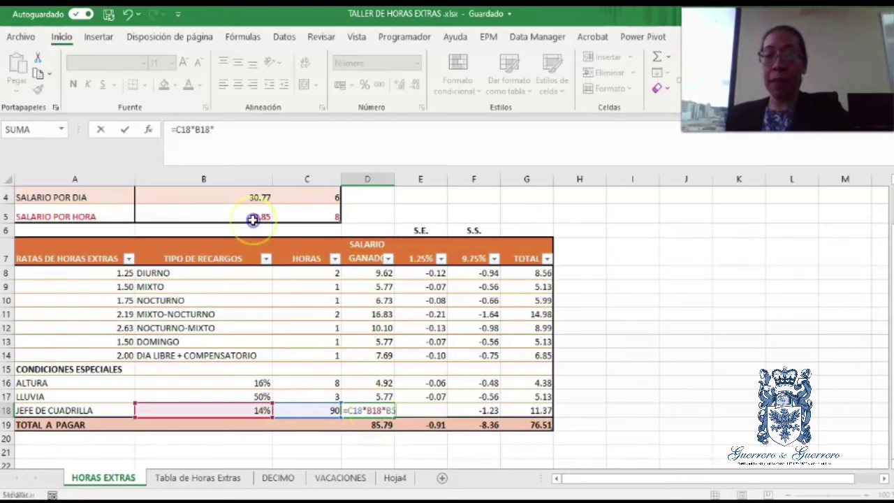
{"action": "left_click", "coordinate": [254, 217]}
{"action": "key", "text": "Return"}
{"action": "left_click", "coordinate": [381, 410]}
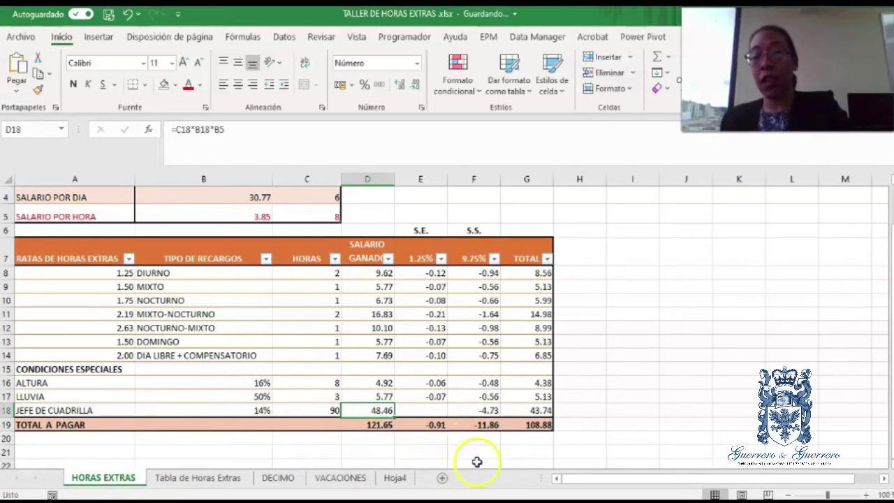
Step: Review the S.S. deduction for JEFE DE CUADRILLA in F18, the ALTURA and LLUVIA rows, and the S.E. deduction column
{"action": "left_click", "coordinate": [495, 411]}
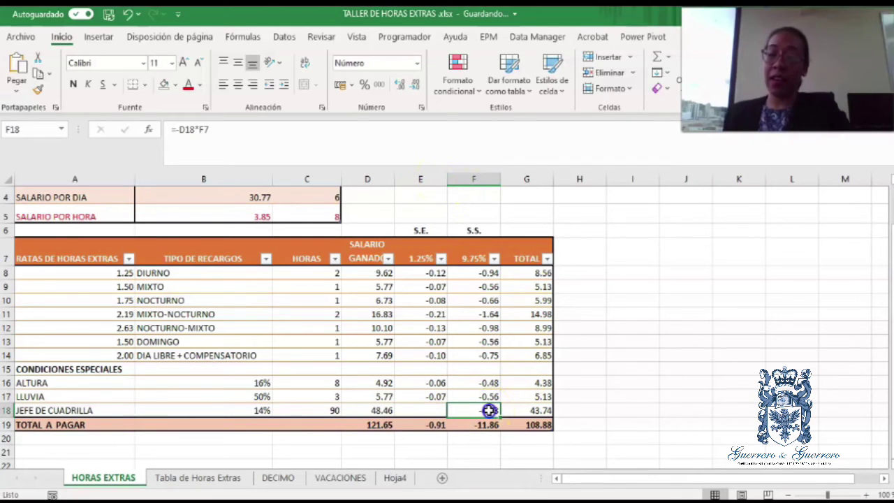
{"action": "left_click", "coordinate": [90, 383]}
{"action": "left_click", "coordinate": [99, 397]}
{"action": "left_click", "coordinate": [429, 180]}
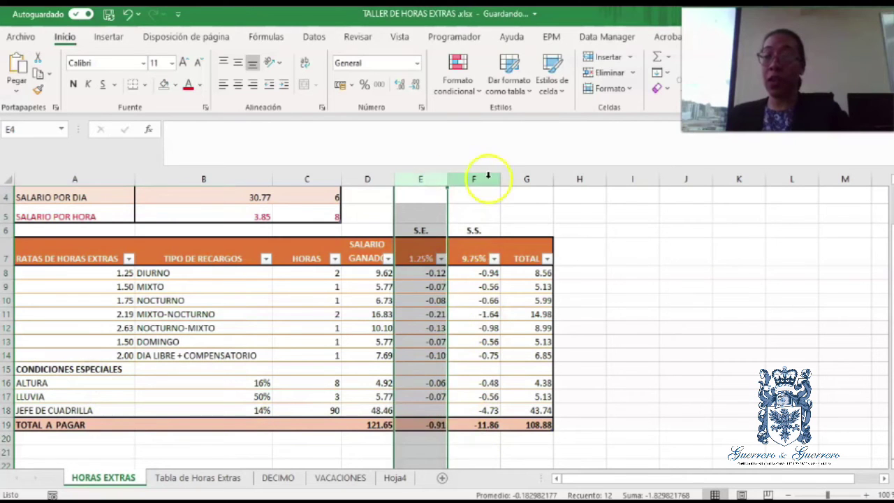
Step: Review the S.S. and S.E. deduction columns, the formulas in F18 and E11, and the TOTAL A PAGAR row against the salary table
{"action": "left_click", "coordinate": [489, 176]}
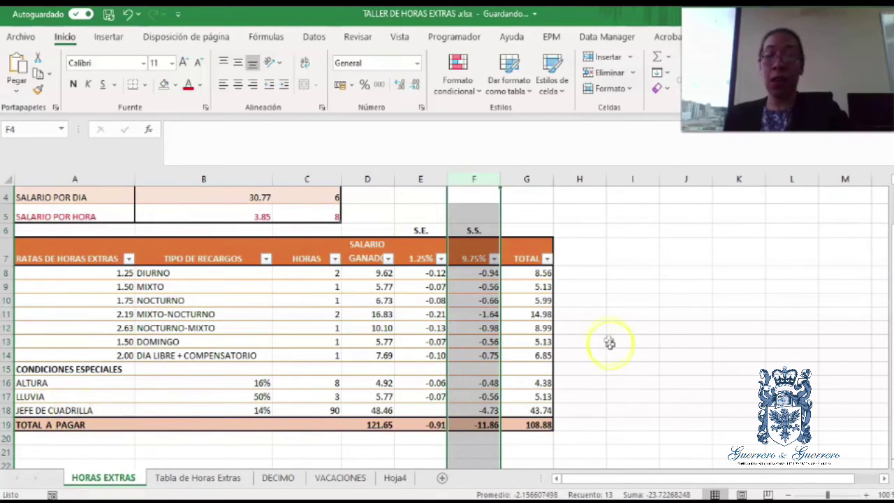
{"action": "left_click", "coordinate": [476, 410]}
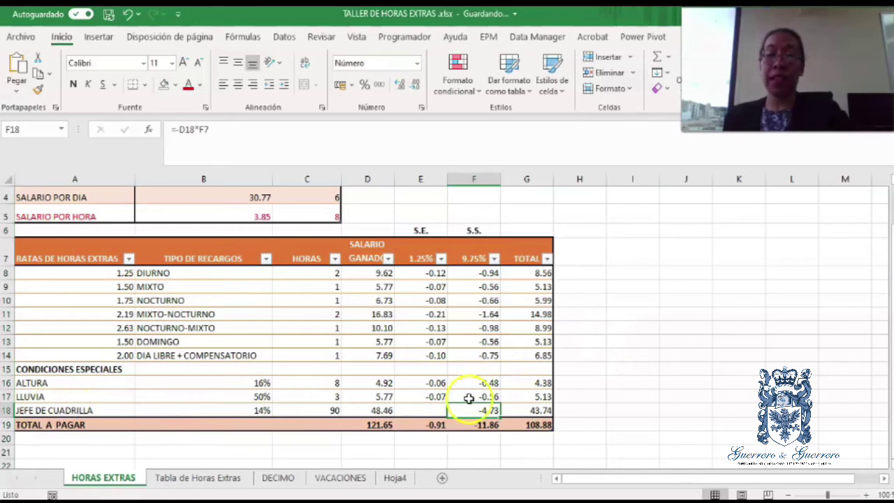
{"action": "left_click", "coordinate": [425, 315]}
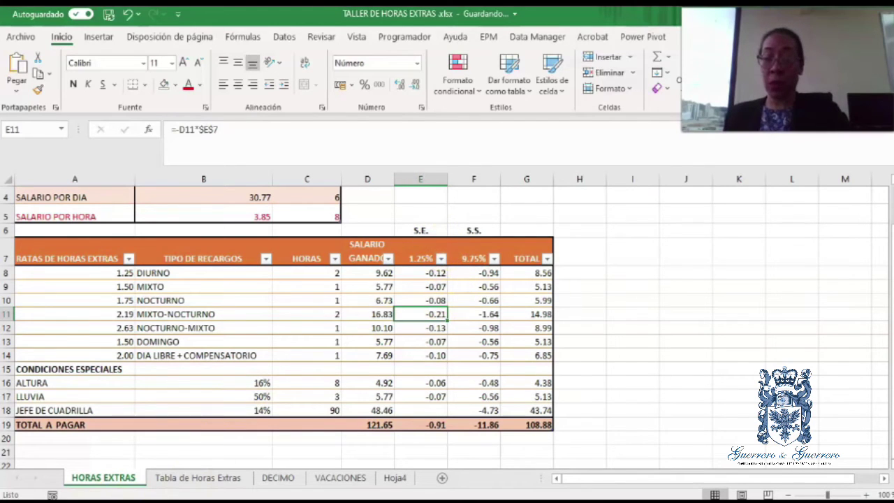
{"action": "left_click", "coordinate": [50, 425]}
{"action": "scroll", "coordinate": [524, 278], "scroll_direction": "down", "scroll_amount": 1}
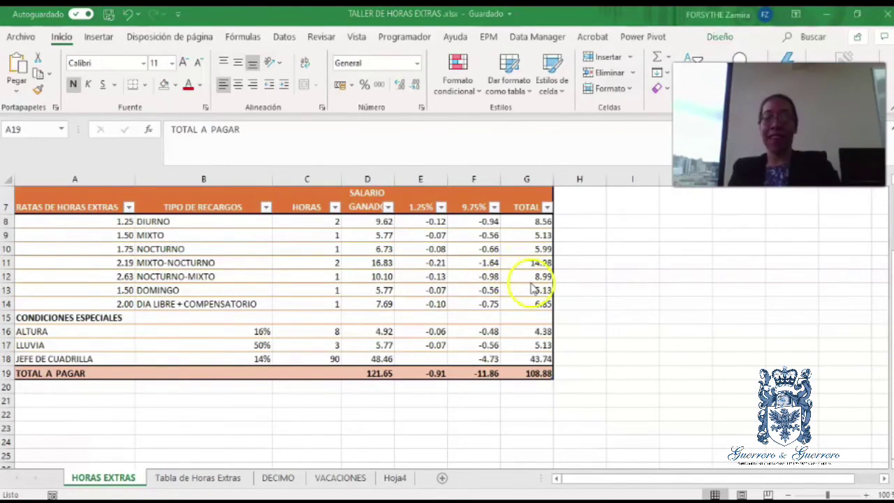
{"action": "scroll", "coordinate": [534, 290], "scroll_direction": "up", "scroll_amount": 2}
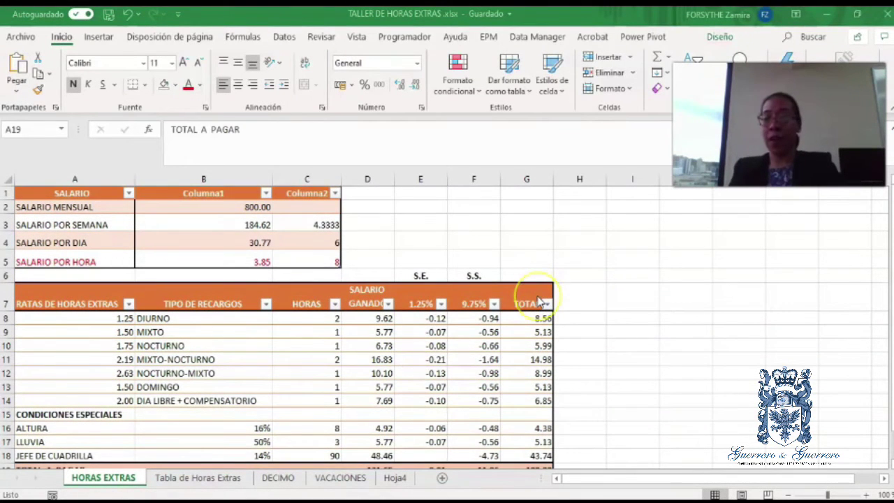
Step: Examine the overtime factors and percentages in the Tabla de Horas Extras sheet, including the Fiesta Nacional Mixto: Diurno-Nocturno row with exceso de 3 Horas Diarias
{"action": "left_click", "coordinate": [203, 478]}
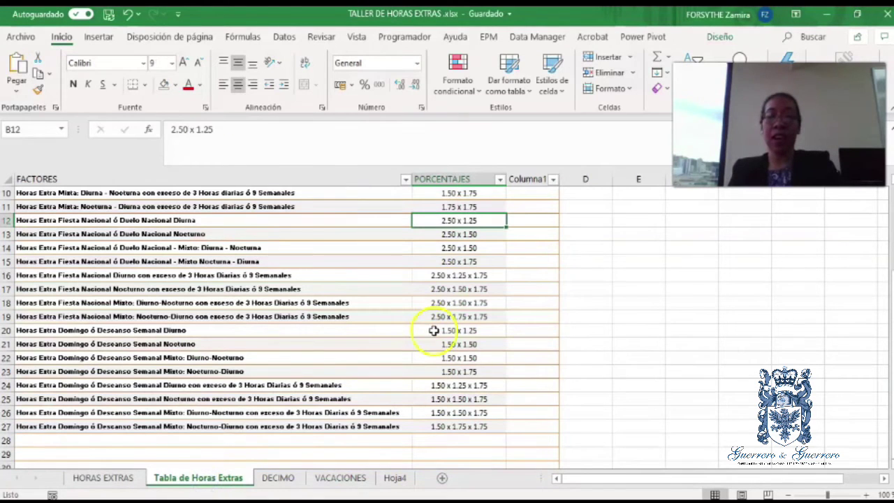
{"action": "scroll", "coordinate": [436, 374], "scroll_direction": "up", "scroll_amount": 2}
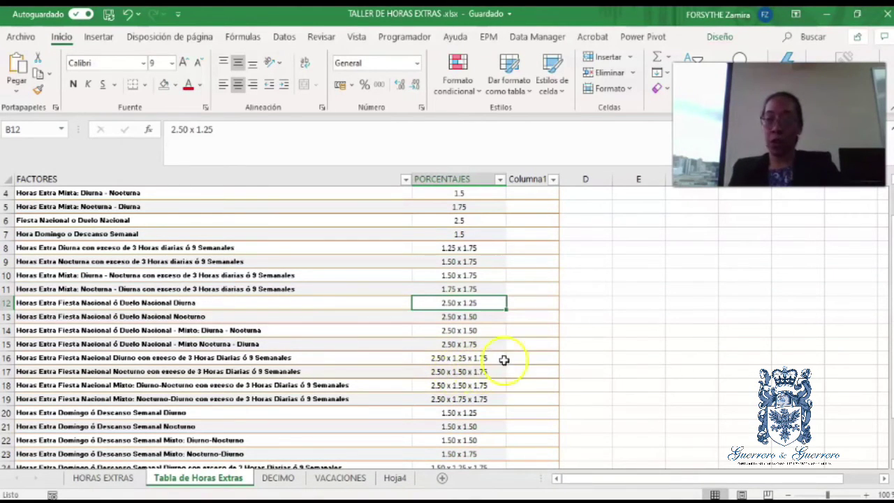
{"action": "scroll", "coordinate": [296, 365], "scroll_direction": "down", "scroll_amount": 3}
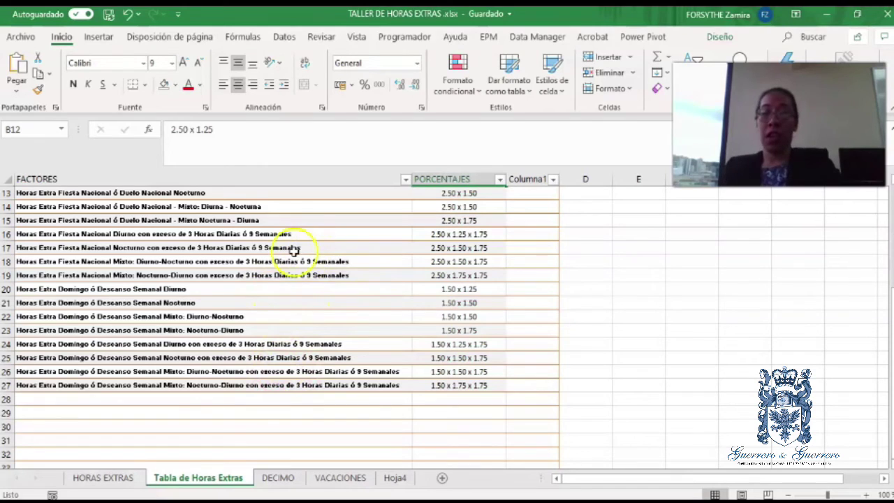
{"action": "left_click", "coordinate": [339, 262]}
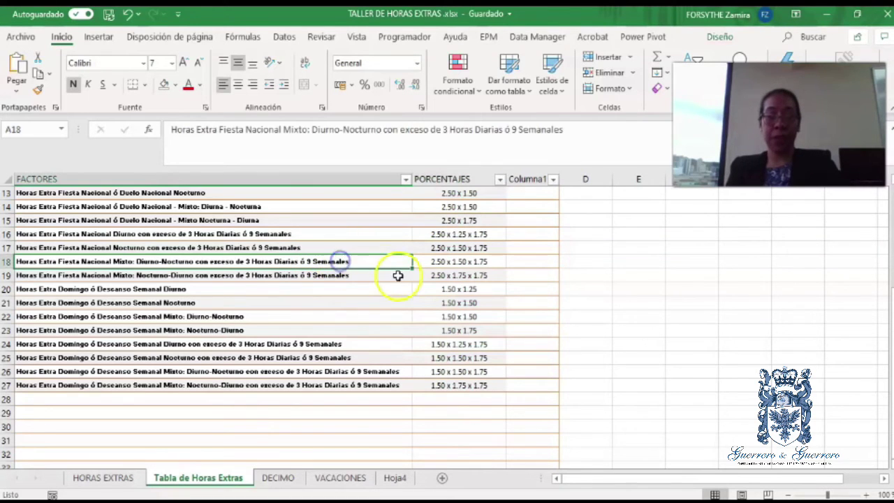
{"action": "scroll", "coordinate": [399, 276], "scroll_direction": "up", "scroll_amount": 1}
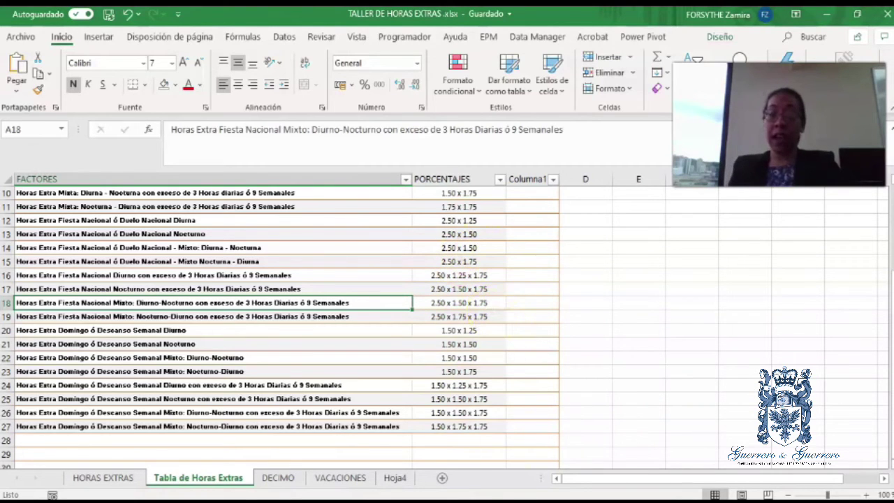
Step: Switch to CONTRATO-INDIVIDUAL-DE-TRABAJO-INDIVIDUALES.docx in Word and examine the contract's title and opening paragraph
{"action": "left_click", "coordinate": [500, 501]}
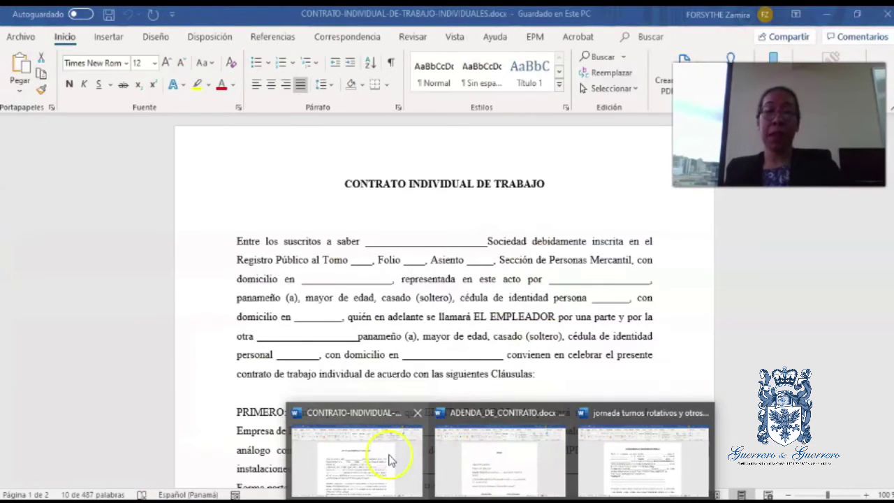
{"action": "left_click", "coordinate": [390, 459]}
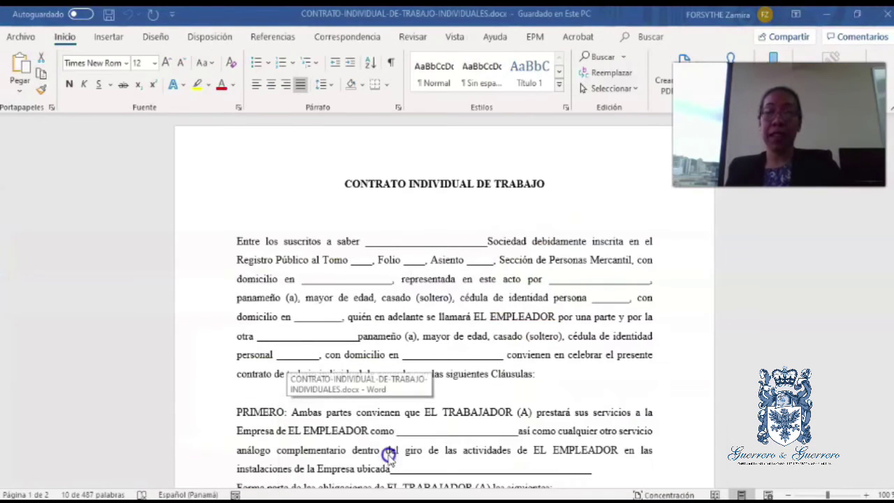
{"action": "left_click", "coordinate": [421, 297]}
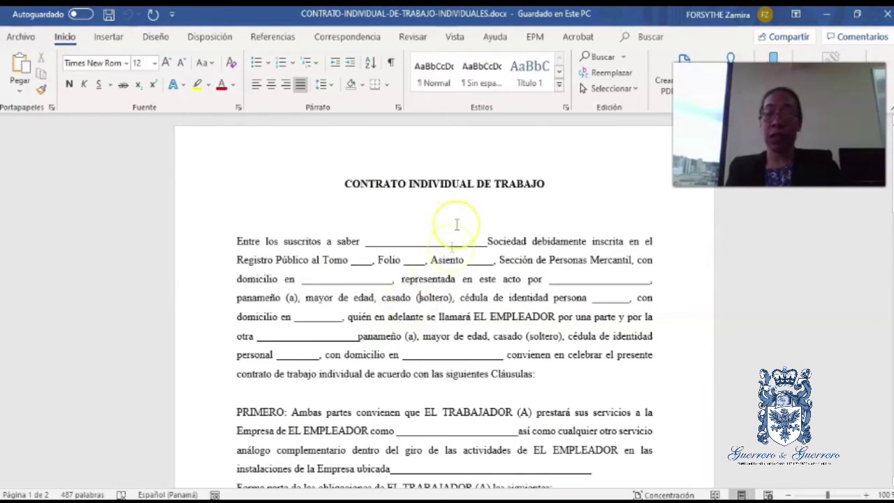
{"action": "left_click", "coordinate": [442, 204]}
Step: Read the contract clauses from PRIMERO to CUARTO, covering worker obligations, dependents, contract duration and working hours, and continue to QUINTO
{"action": "scroll", "coordinate": [463, 285], "scroll_direction": "down", "scroll_amount": 1}
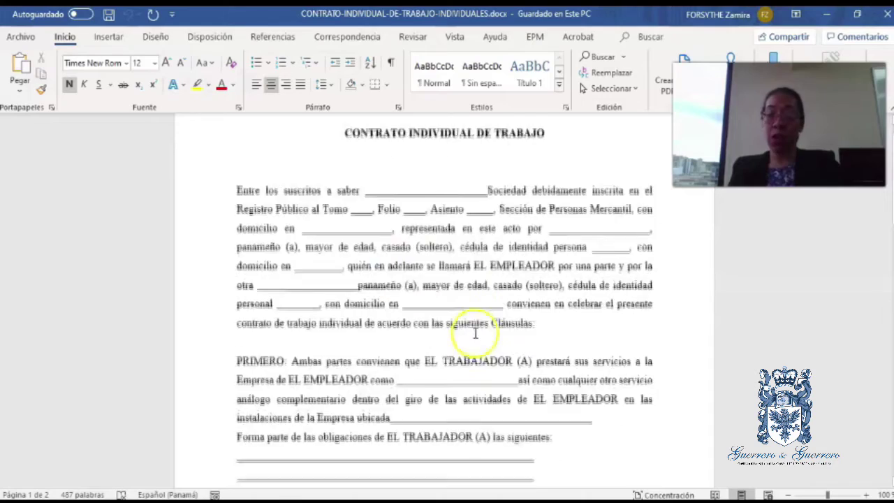
{"action": "scroll", "coordinate": [472, 328], "scroll_direction": "down", "scroll_amount": 1}
{"action": "scroll", "coordinate": [473, 328], "scroll_direction": "down", "scroll_amount": 1}
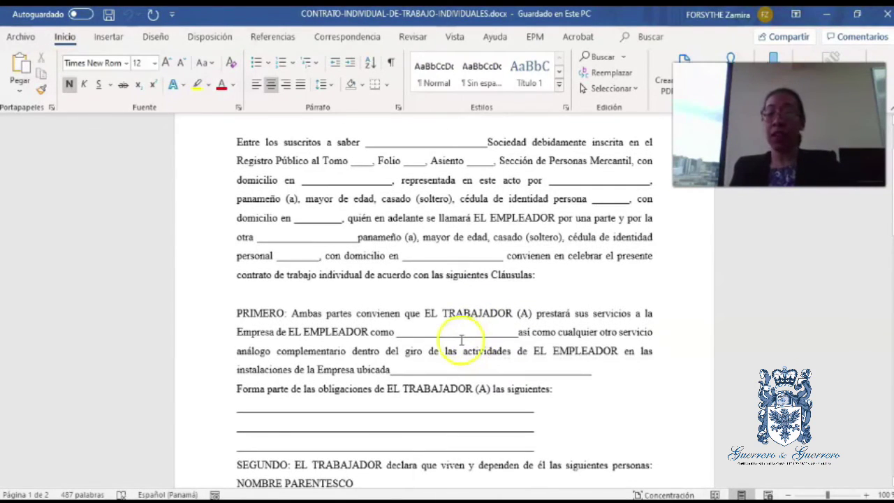
{"action": "scroll", "coordinate": [395, 342], "scroll_direction": "down", "scroll_amount": 2}
{"action": "scroll", "coordinate": [390, 355], "scroll_direction": "down", "scroll_amount": 1}
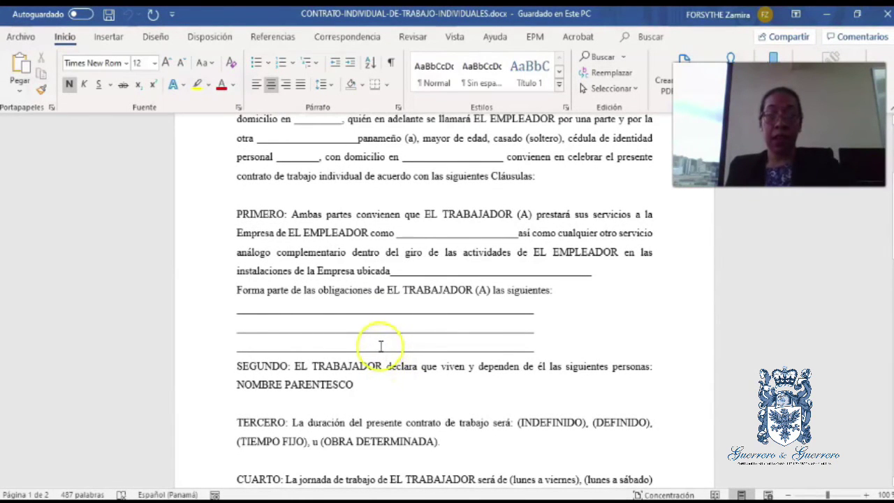
{"action": "scroll", "coordinate": [381, 340], "scroll_direction": "down", "scroll_amount": 1}
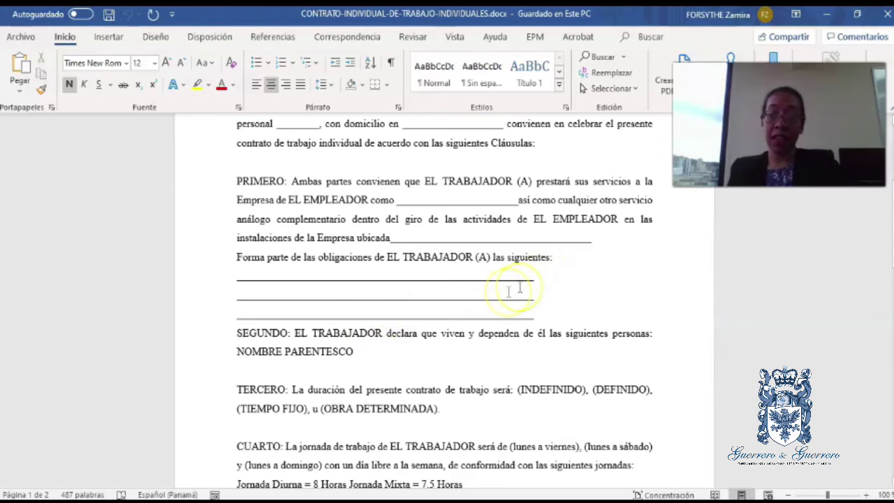
{"action": "scroll", "coordinate": [603, 336], "scroll_direction": "down", "scroll_amount": 1}
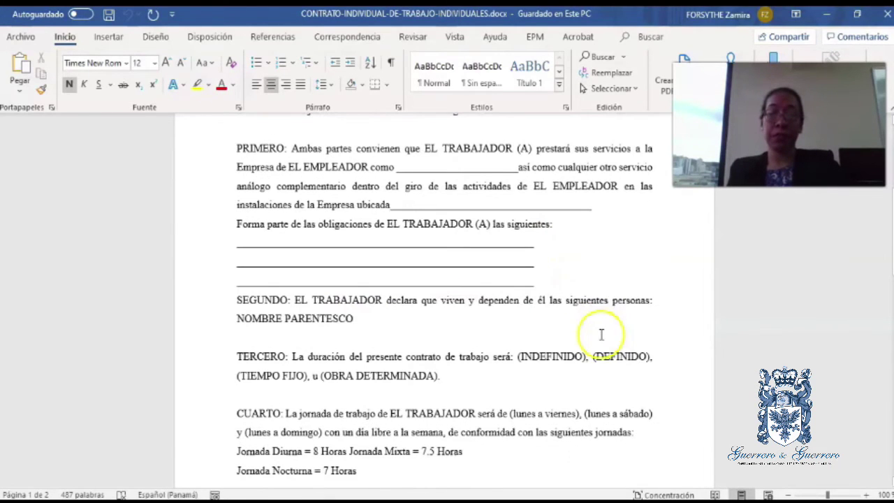
{"action": "scroll", "coordinate": [602, 335], "scroll_direction": "down", "scroll_amount": 1}
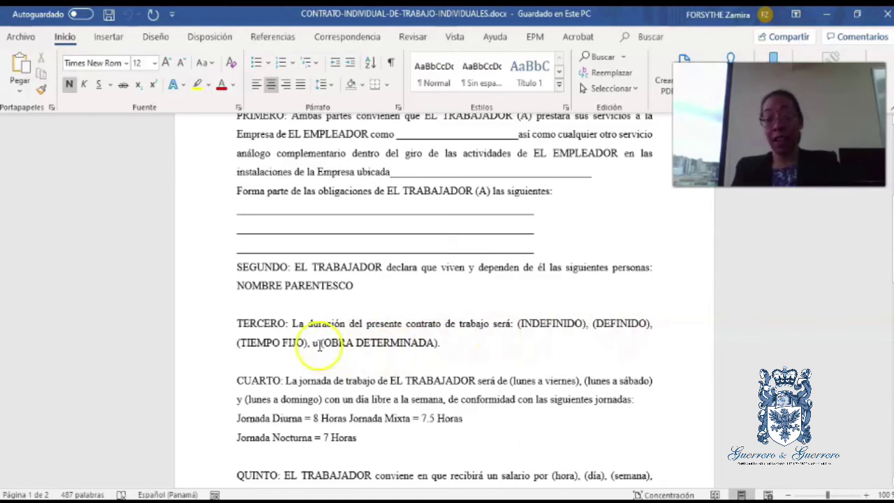
{"action": "left_click", "coordinate": [462, 338]}
{"action": "scroll", "coordinate": [462, 337], "scroll_direction": "down", "scroll_amount": 1}
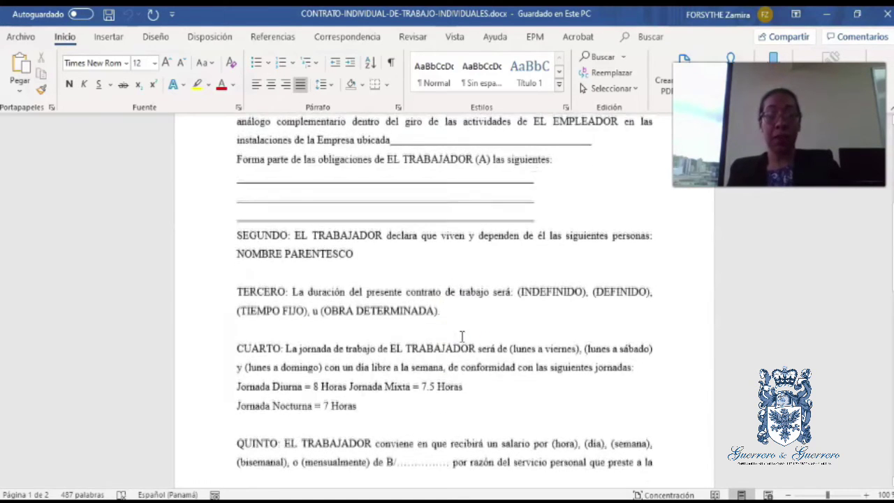